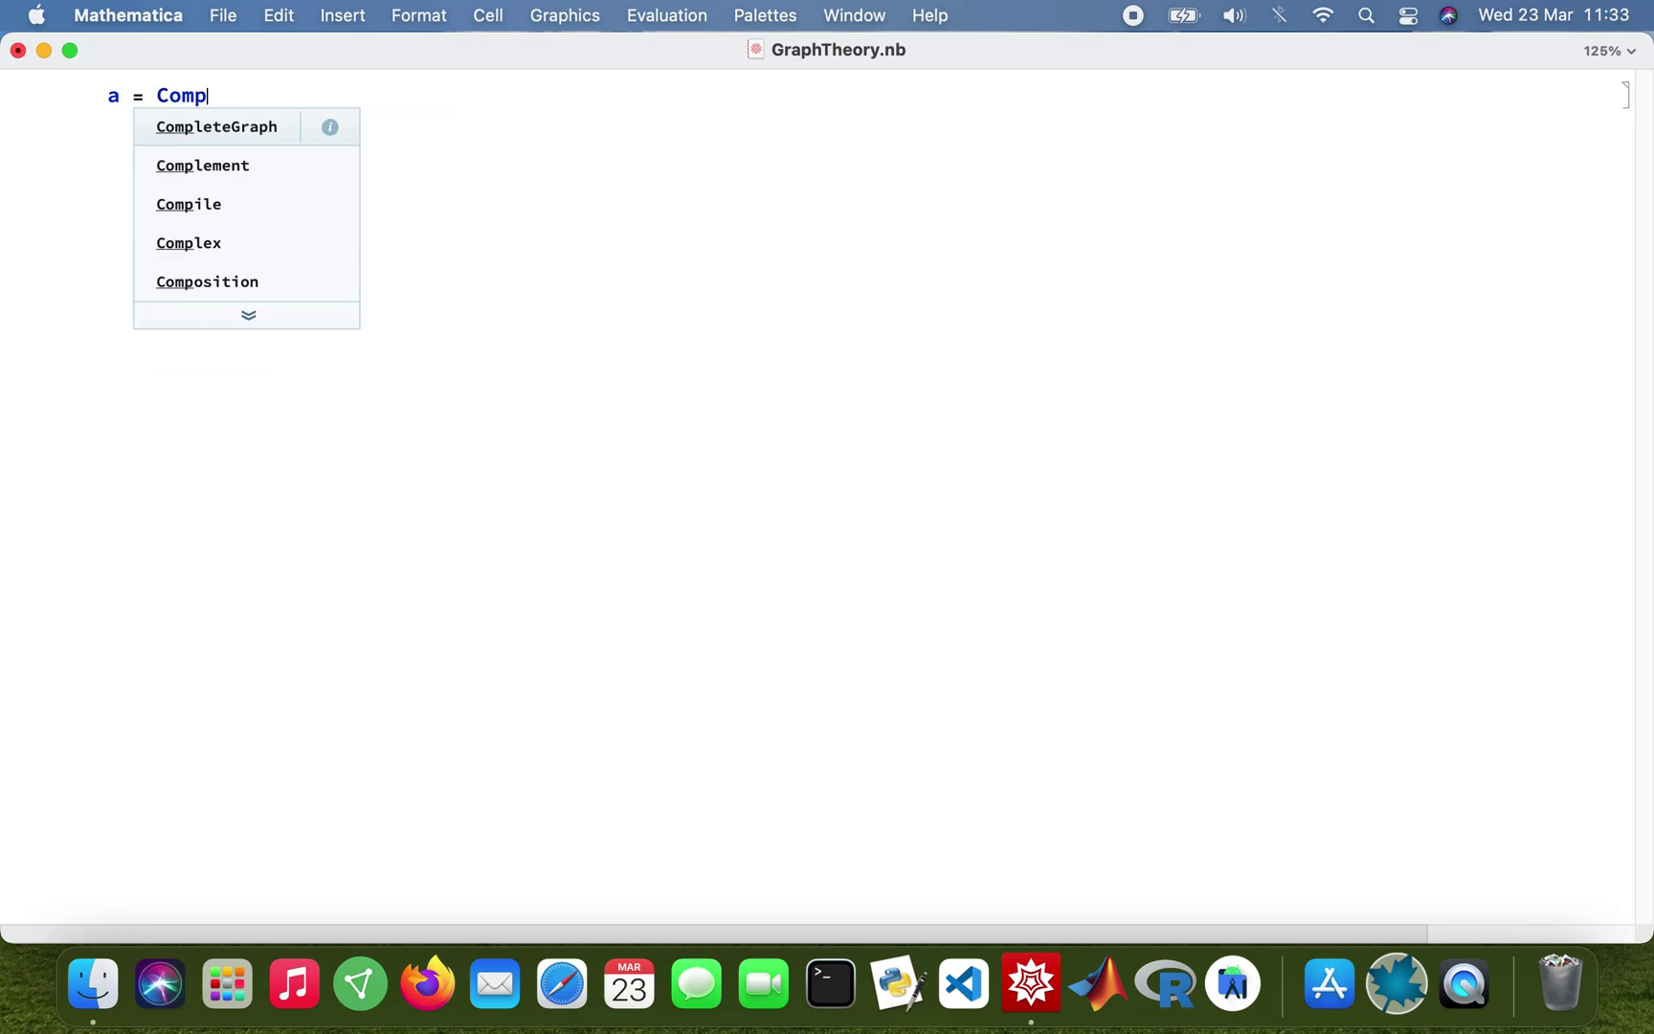
Step: Evaluate a = CompleteGraph[30] and insert EdgeList[a] to list its edges
key("Return")
type("[30]")
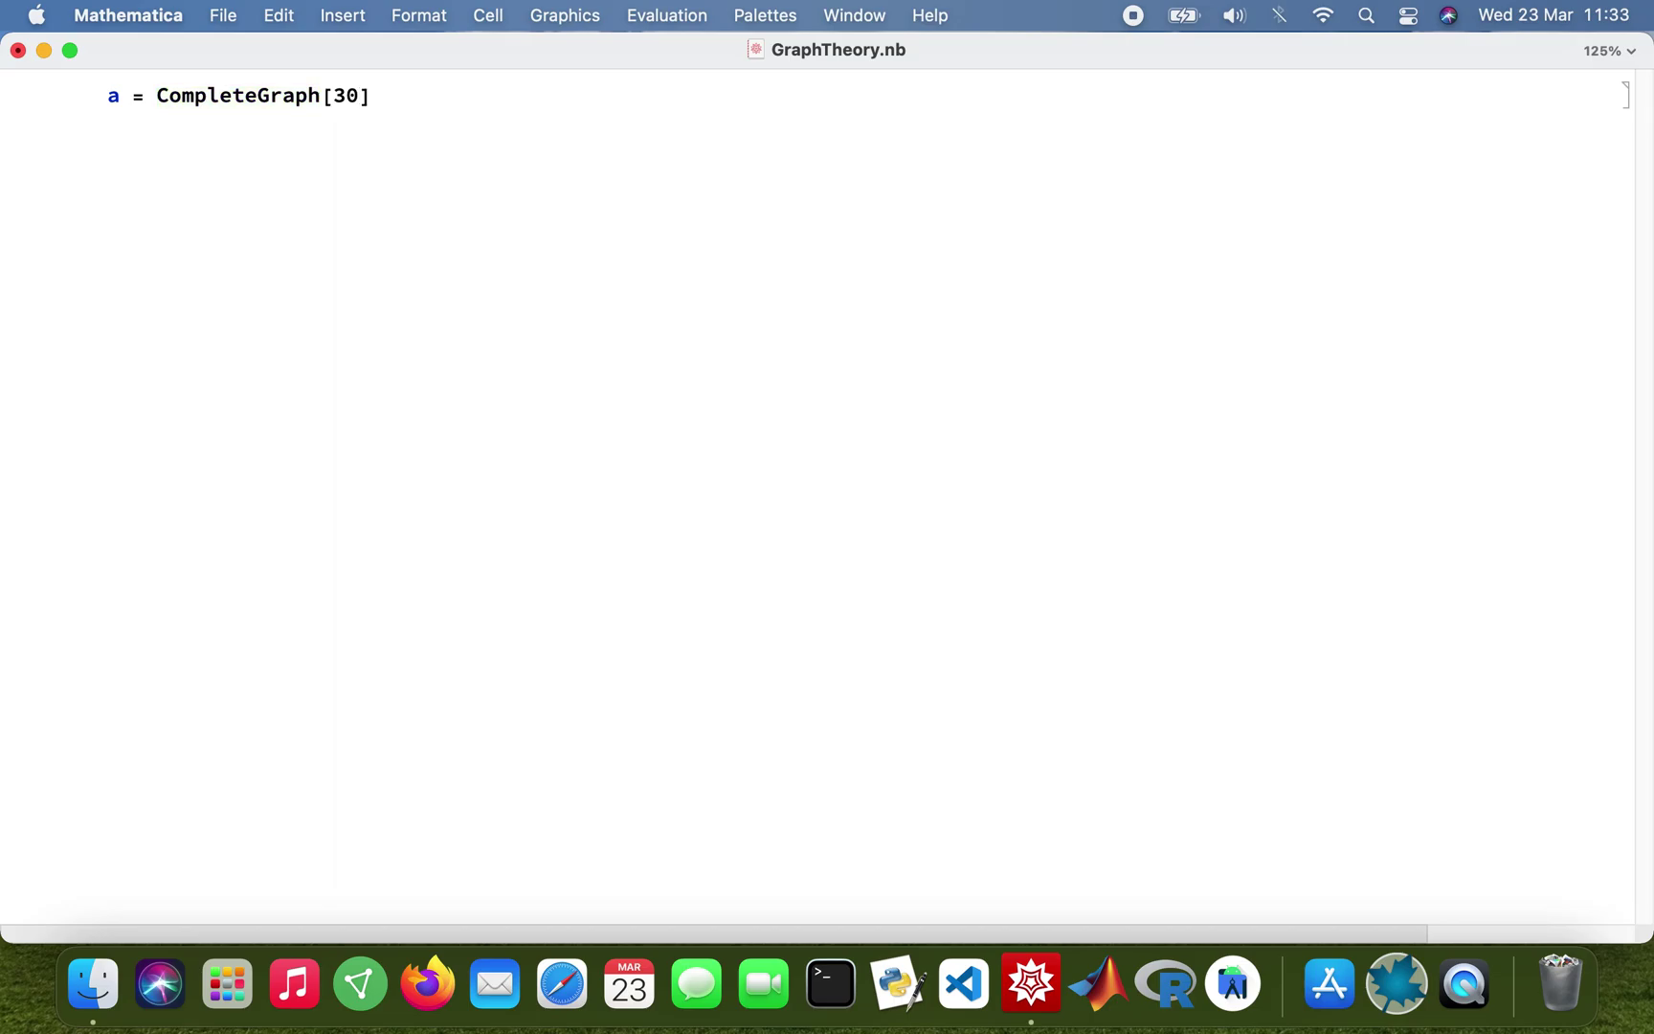
key("shift+Return")
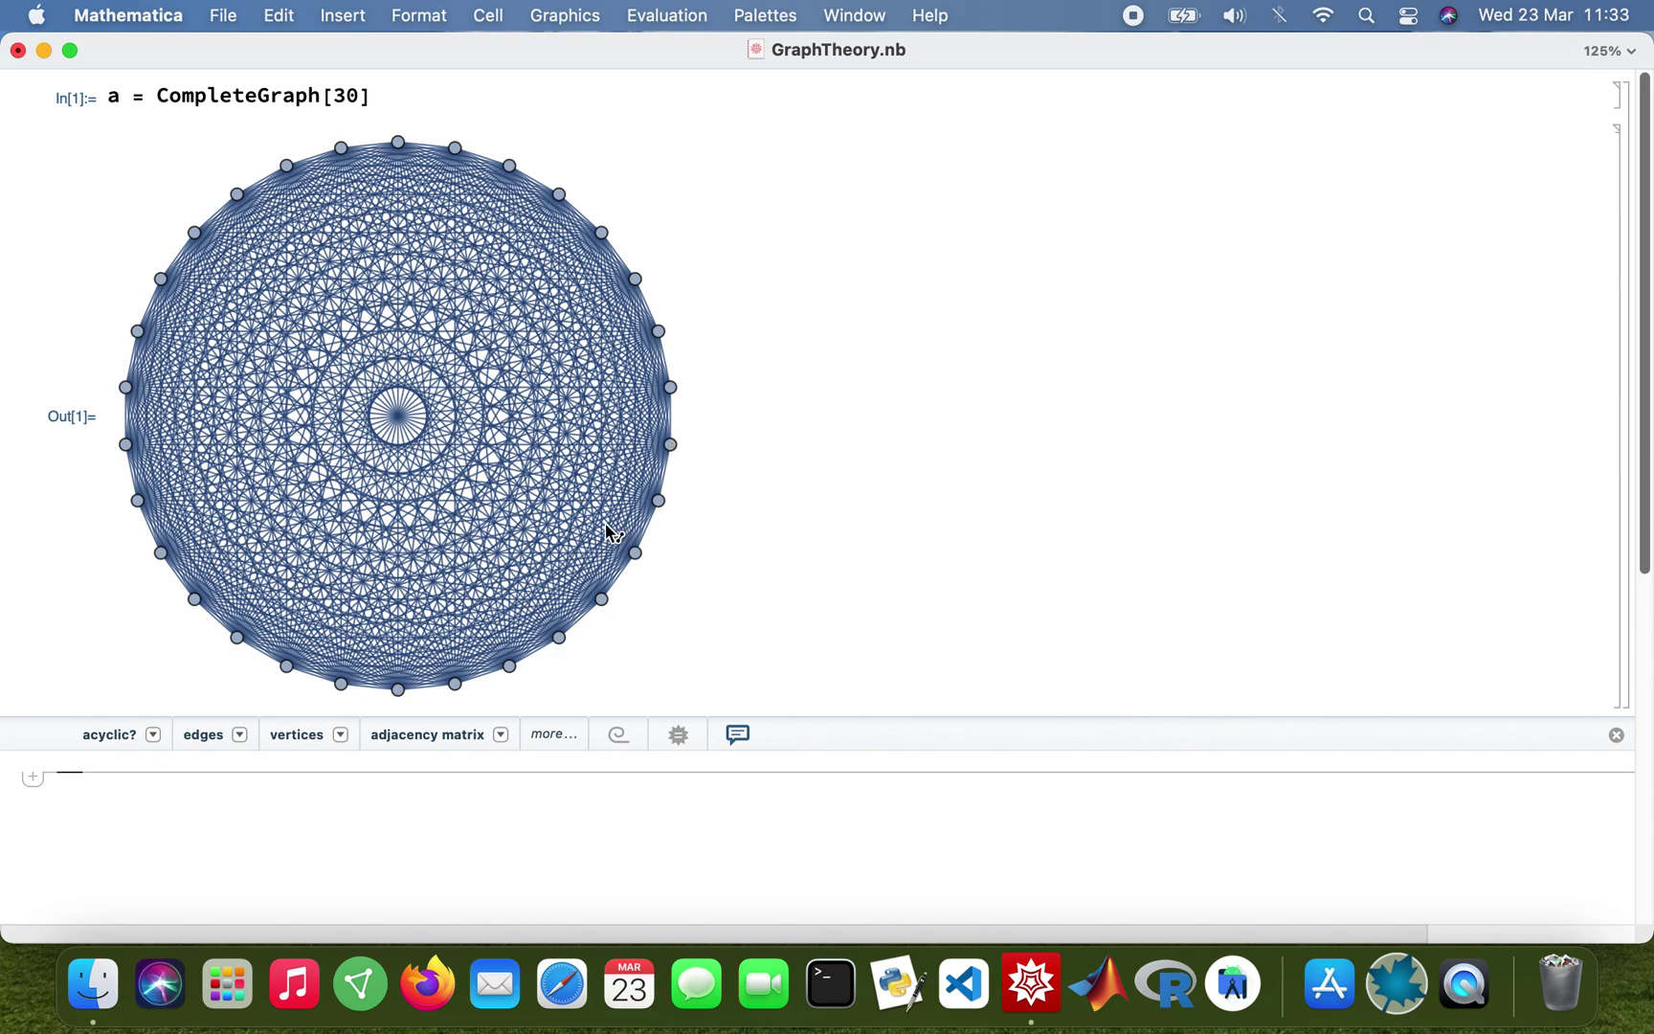
scroll(607, 527, "down", 1)
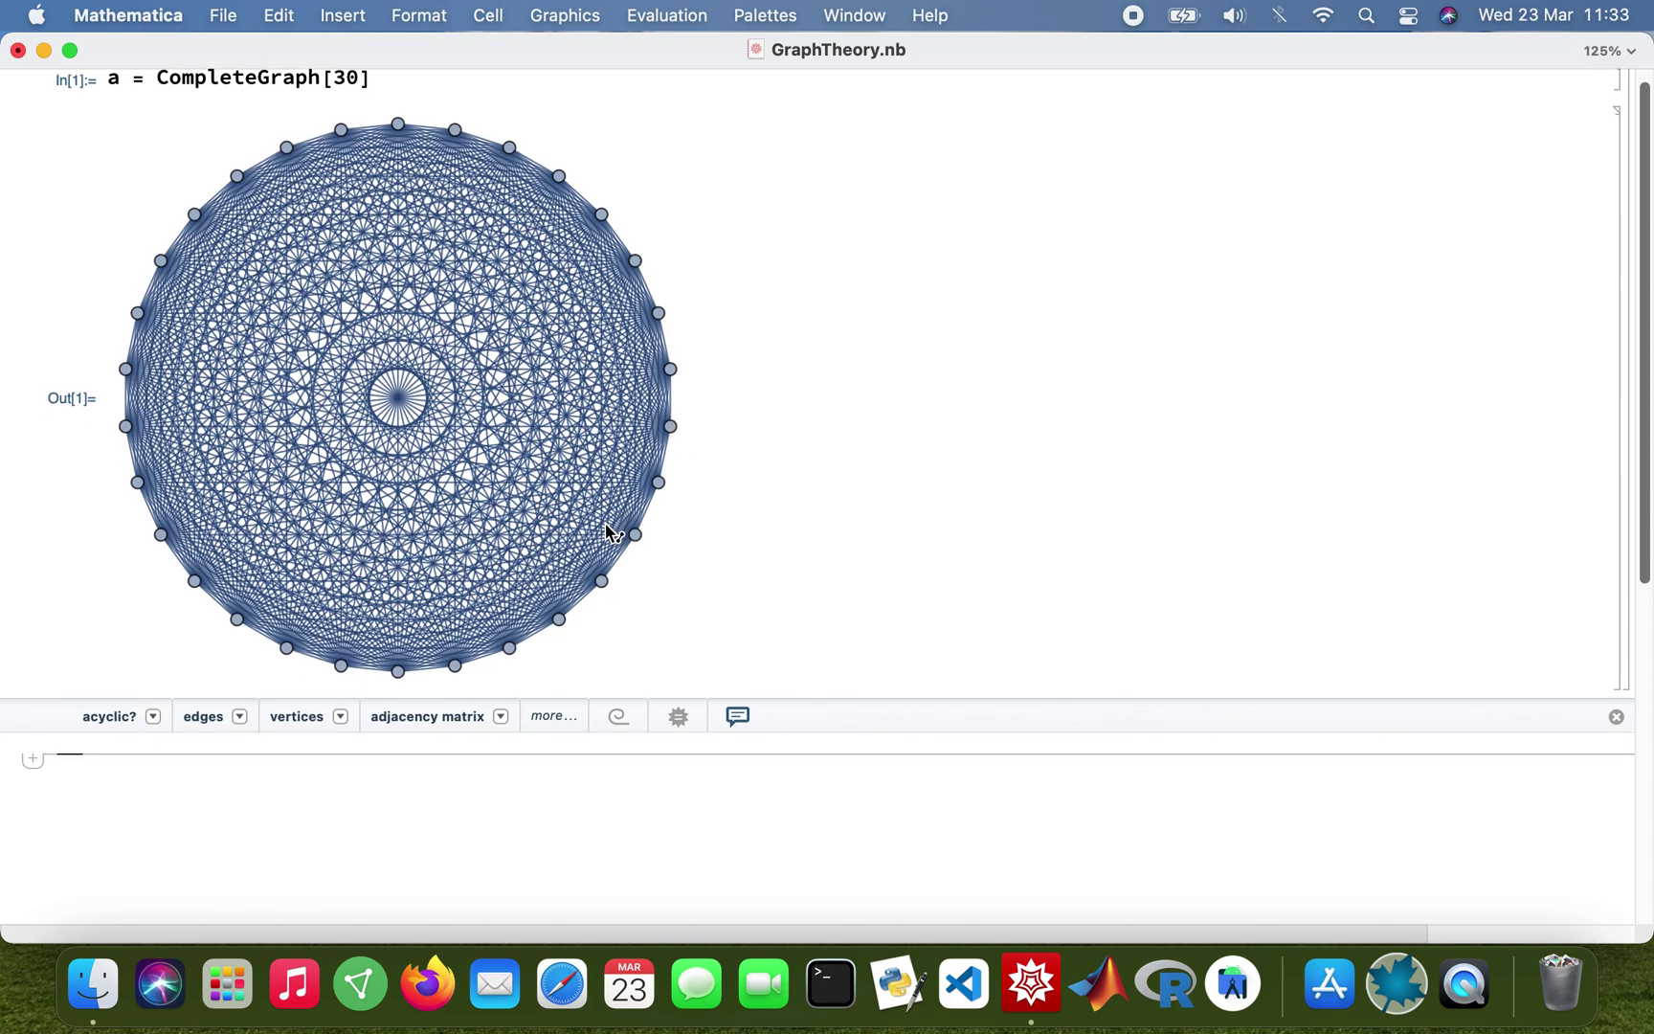
scroll(569, 765, "down", 3)
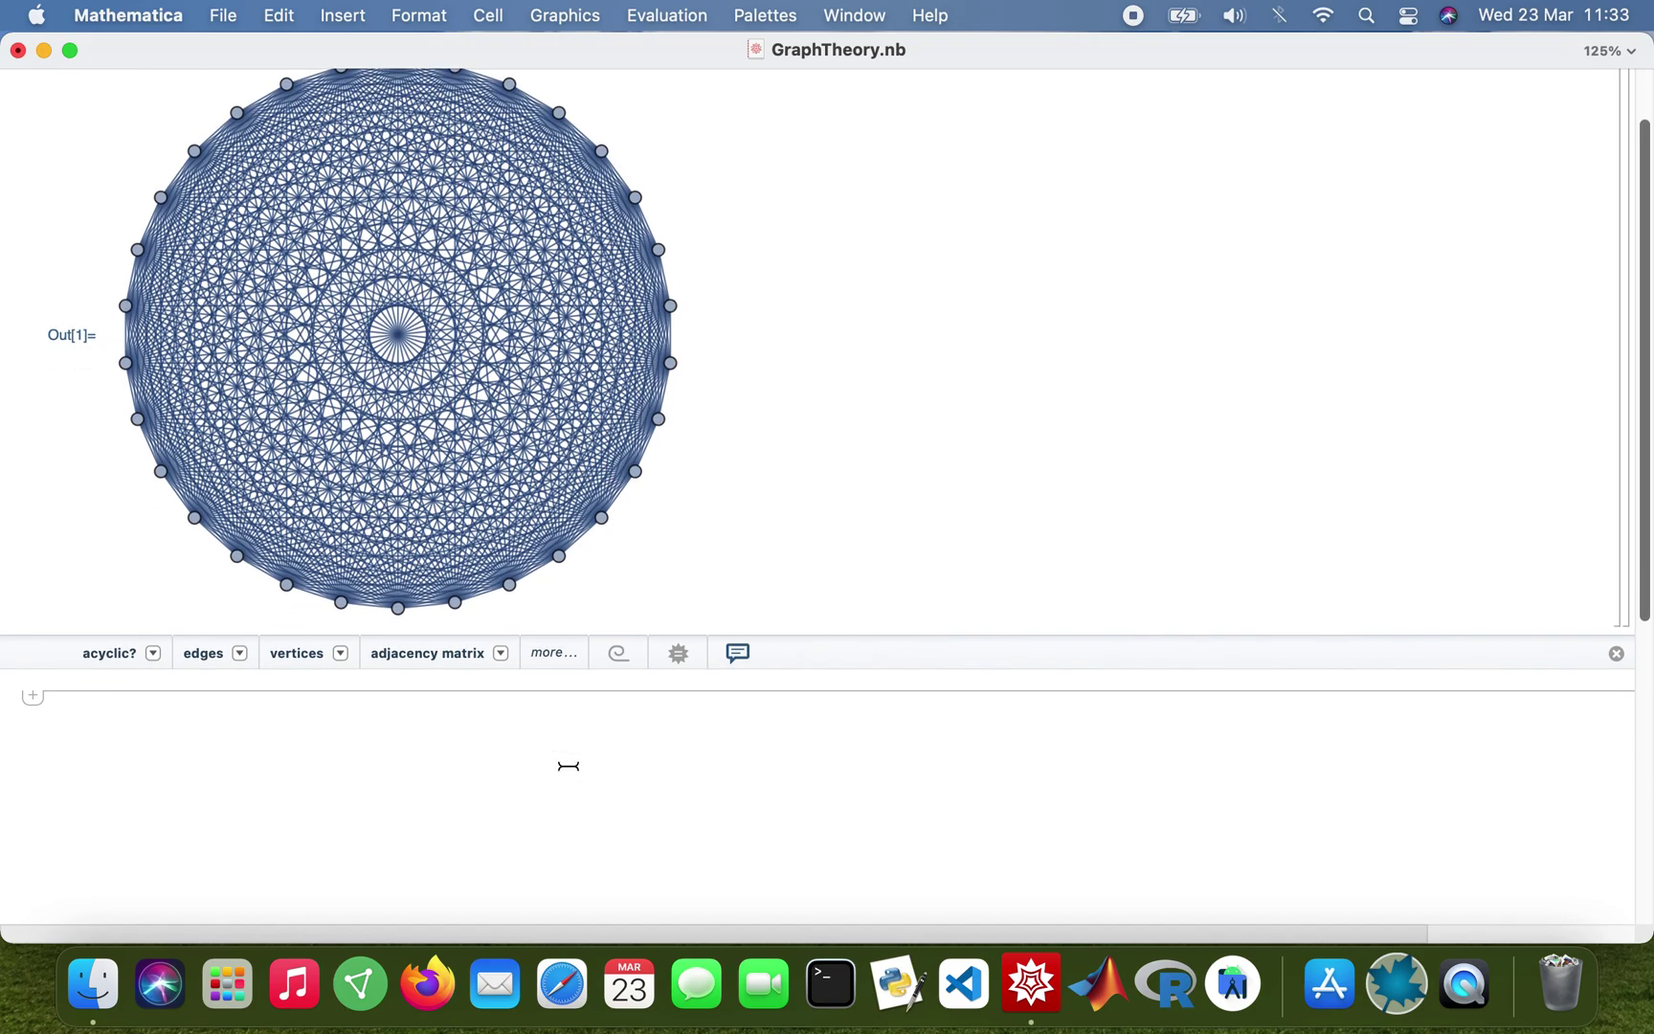
left_click(201, 654)
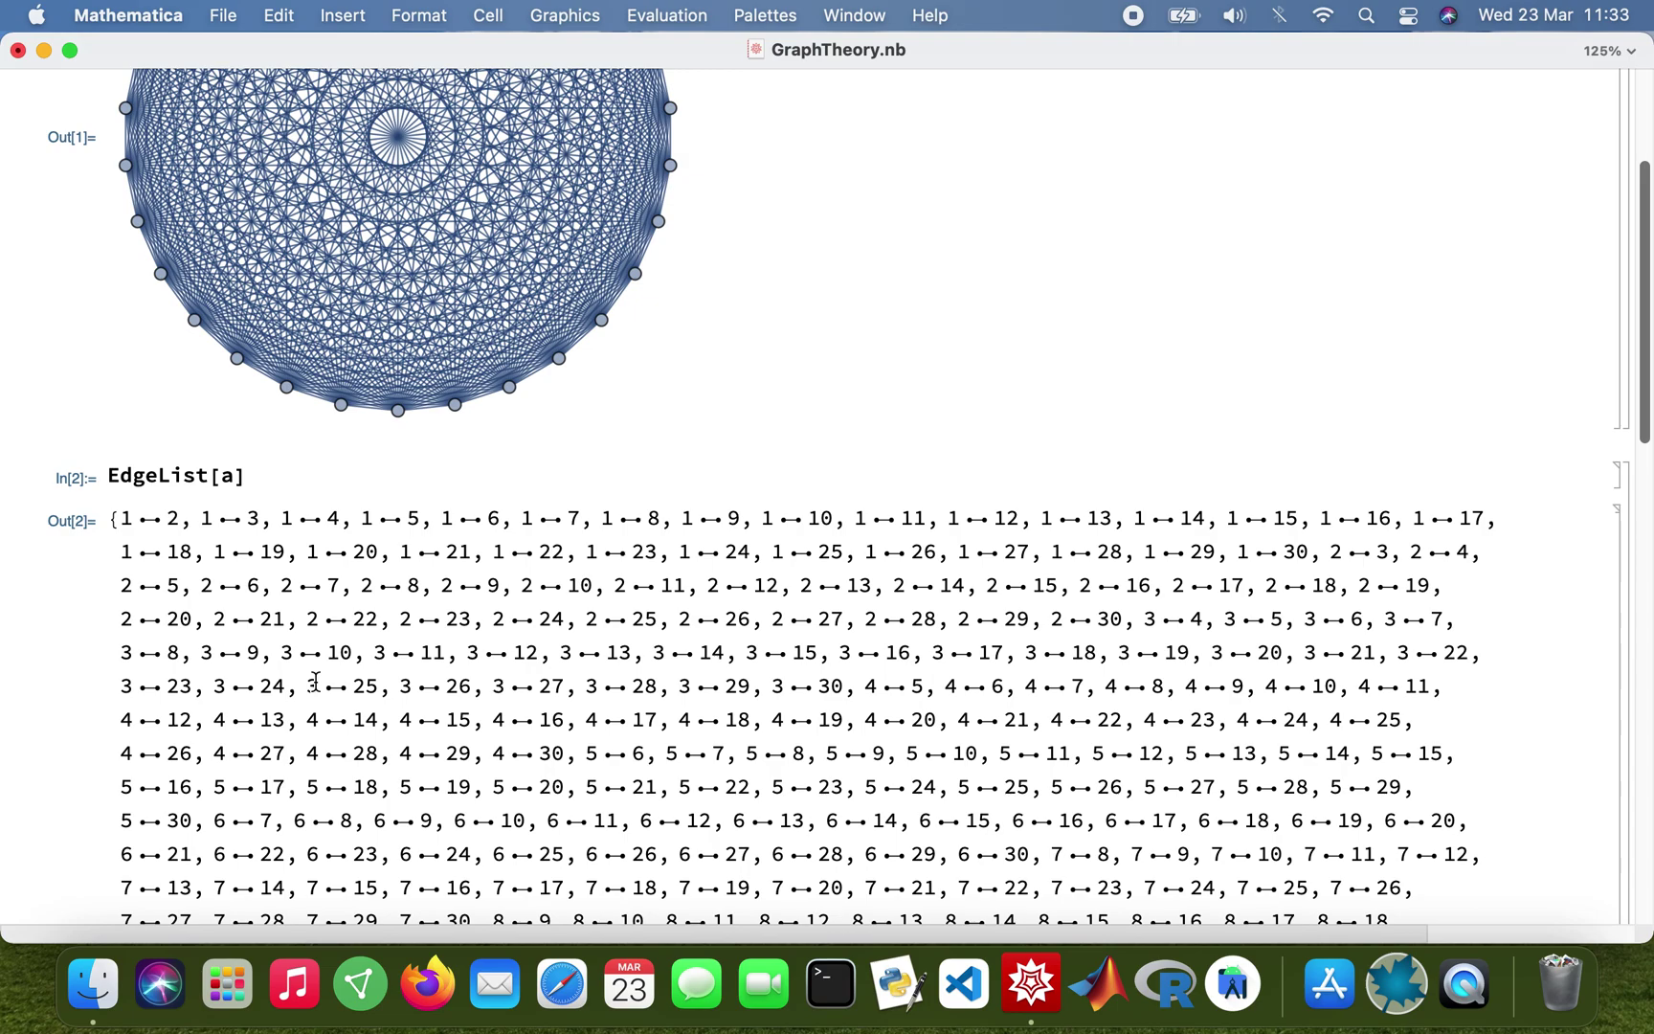
scroll(238, 461, "up", 4)
scroll(238, 460, "down", 15)
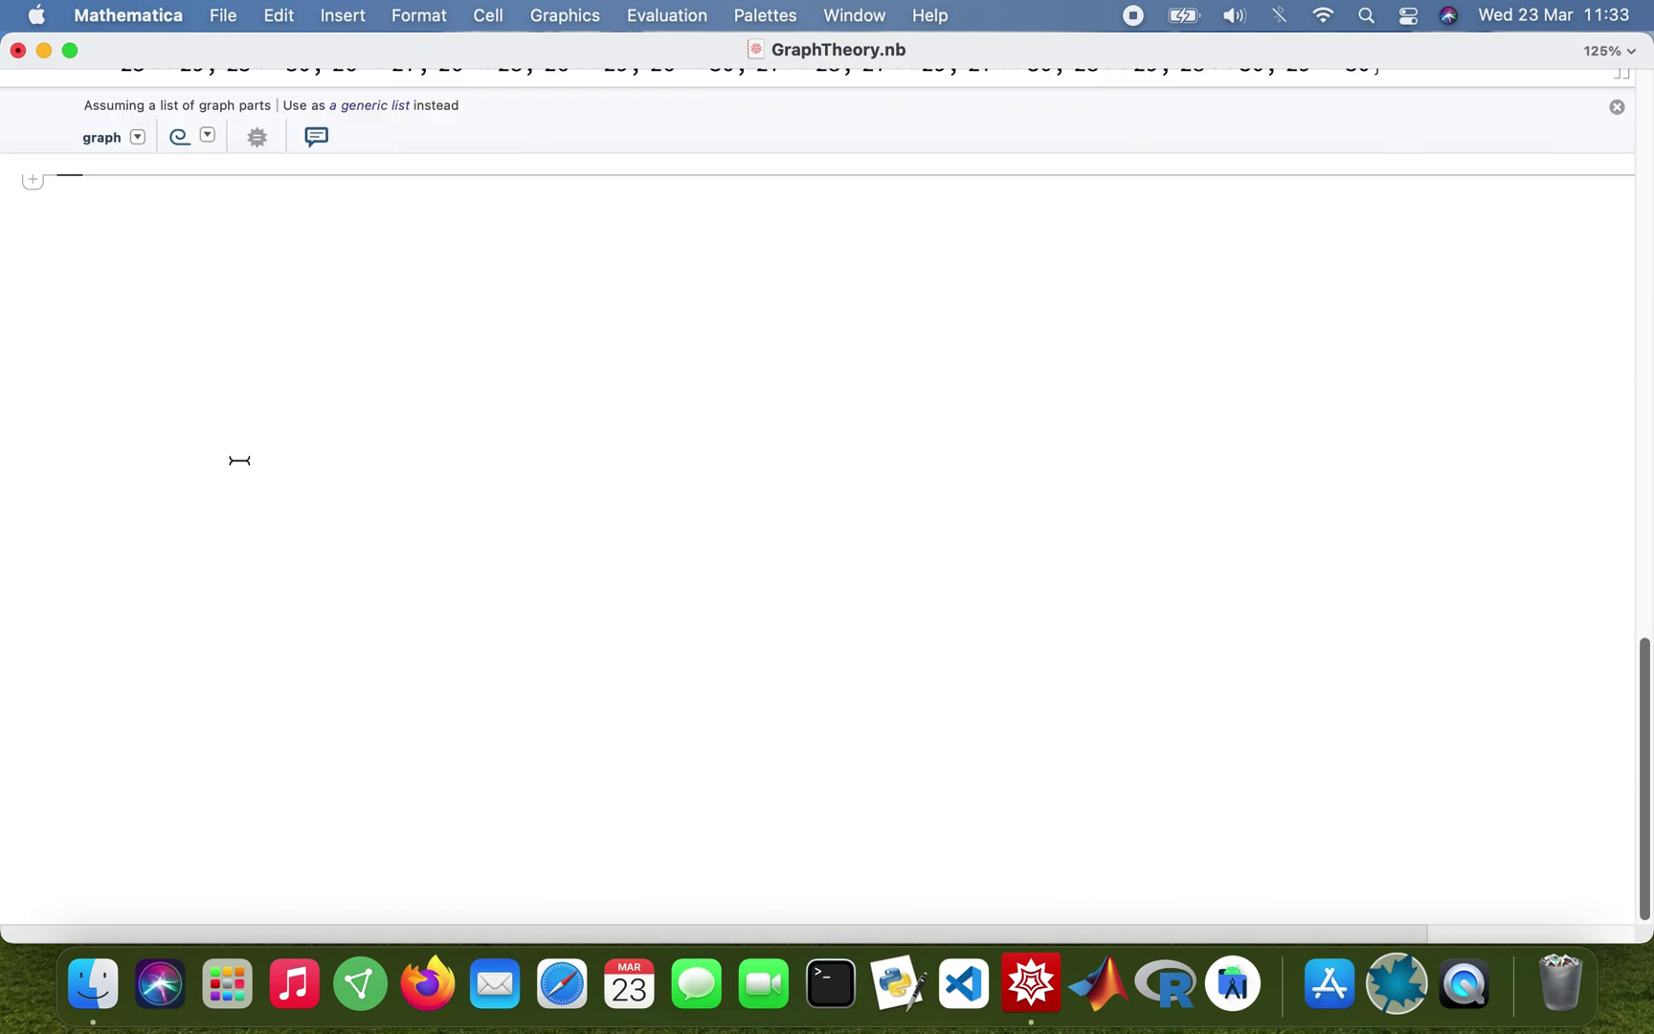
scroll(240, 460, "up", 2)
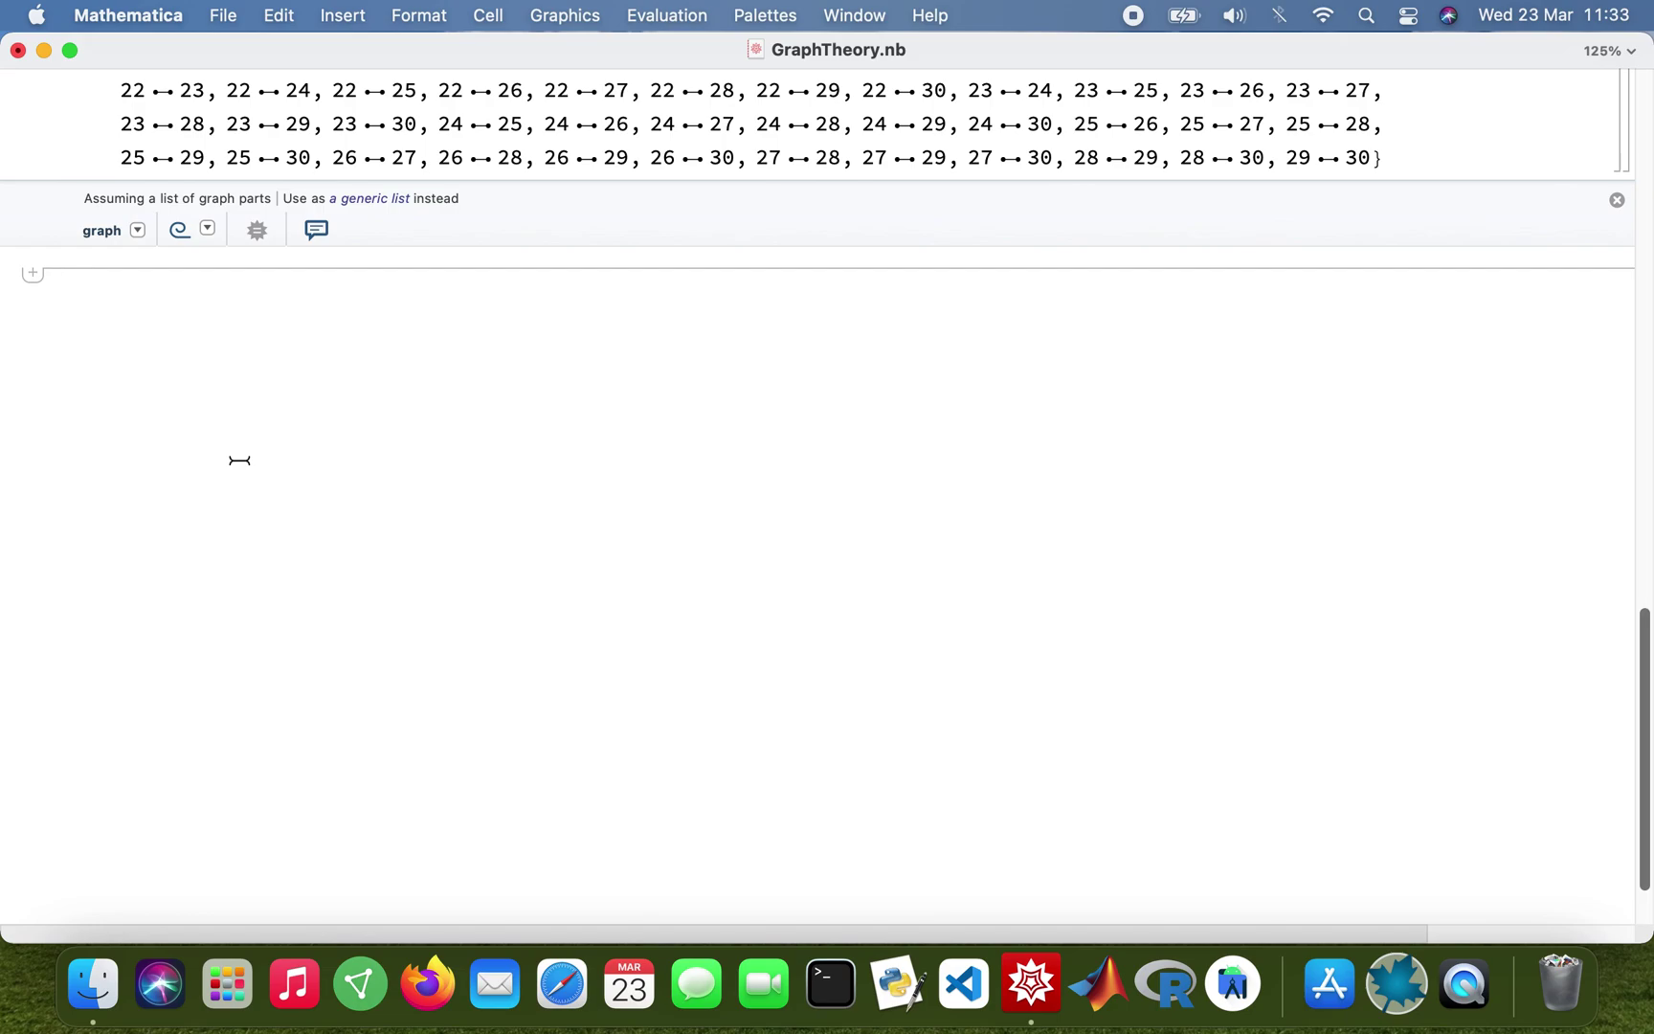
type("Pla")
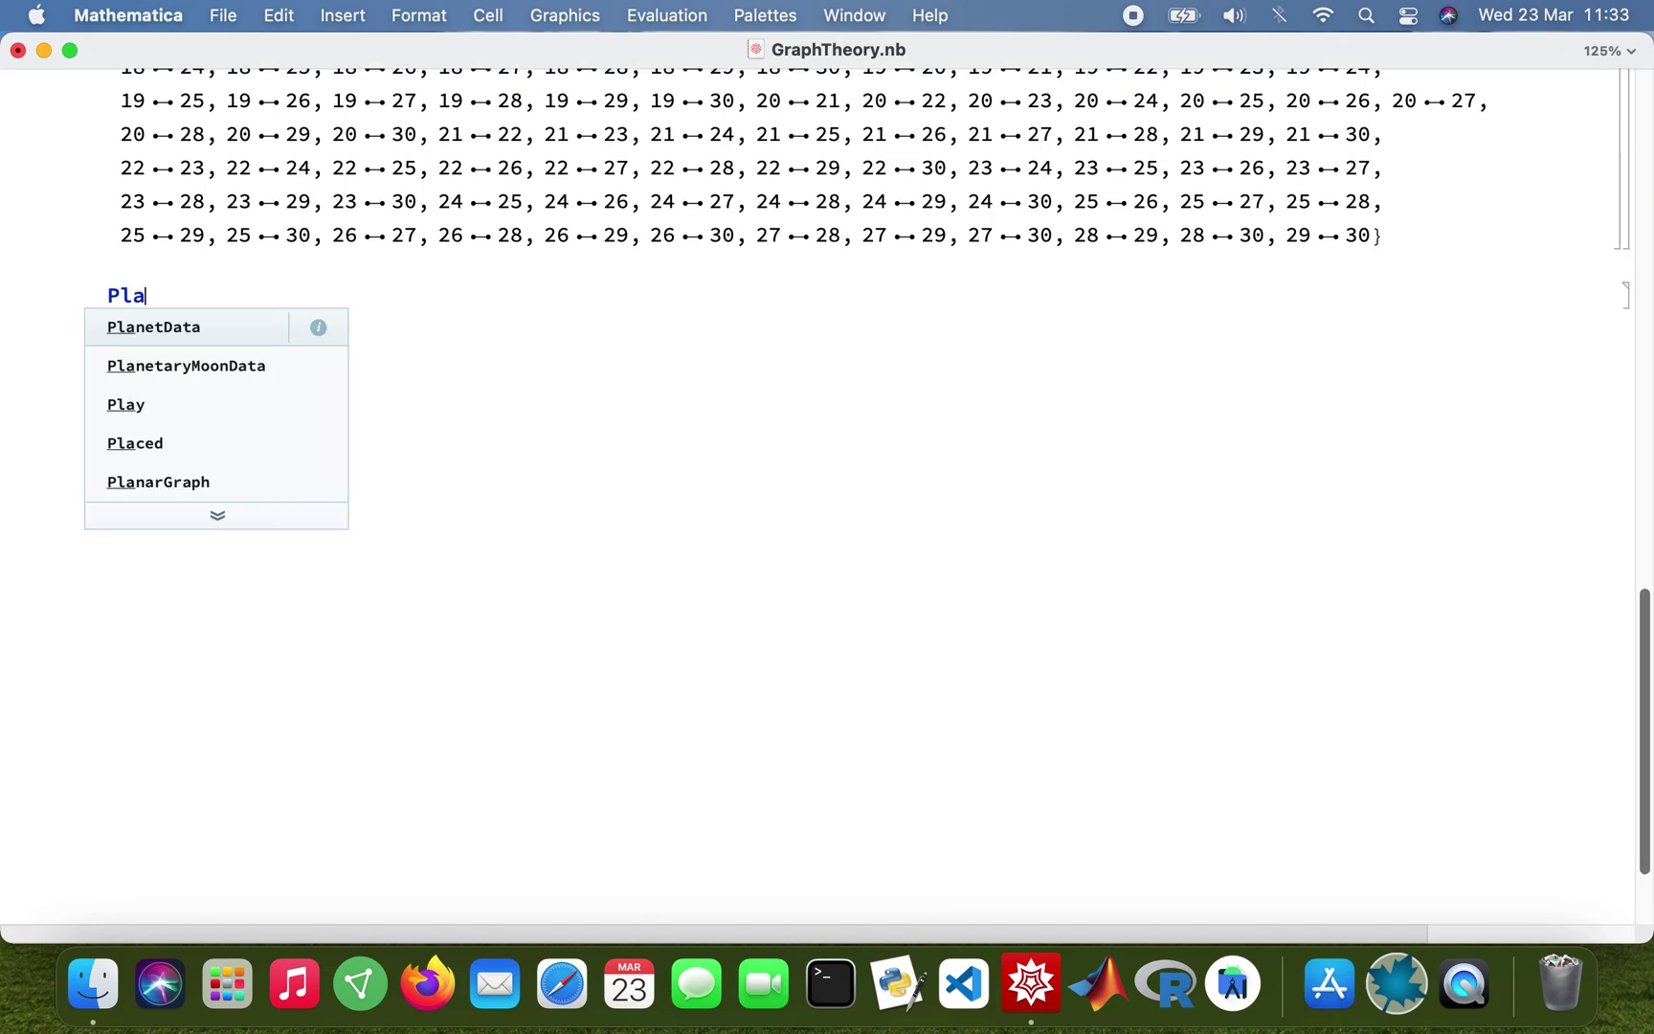
Step: Evaluate PlanarGraph[a], which warns that the 30-vertex graph is not planar
left_click(199, 481)
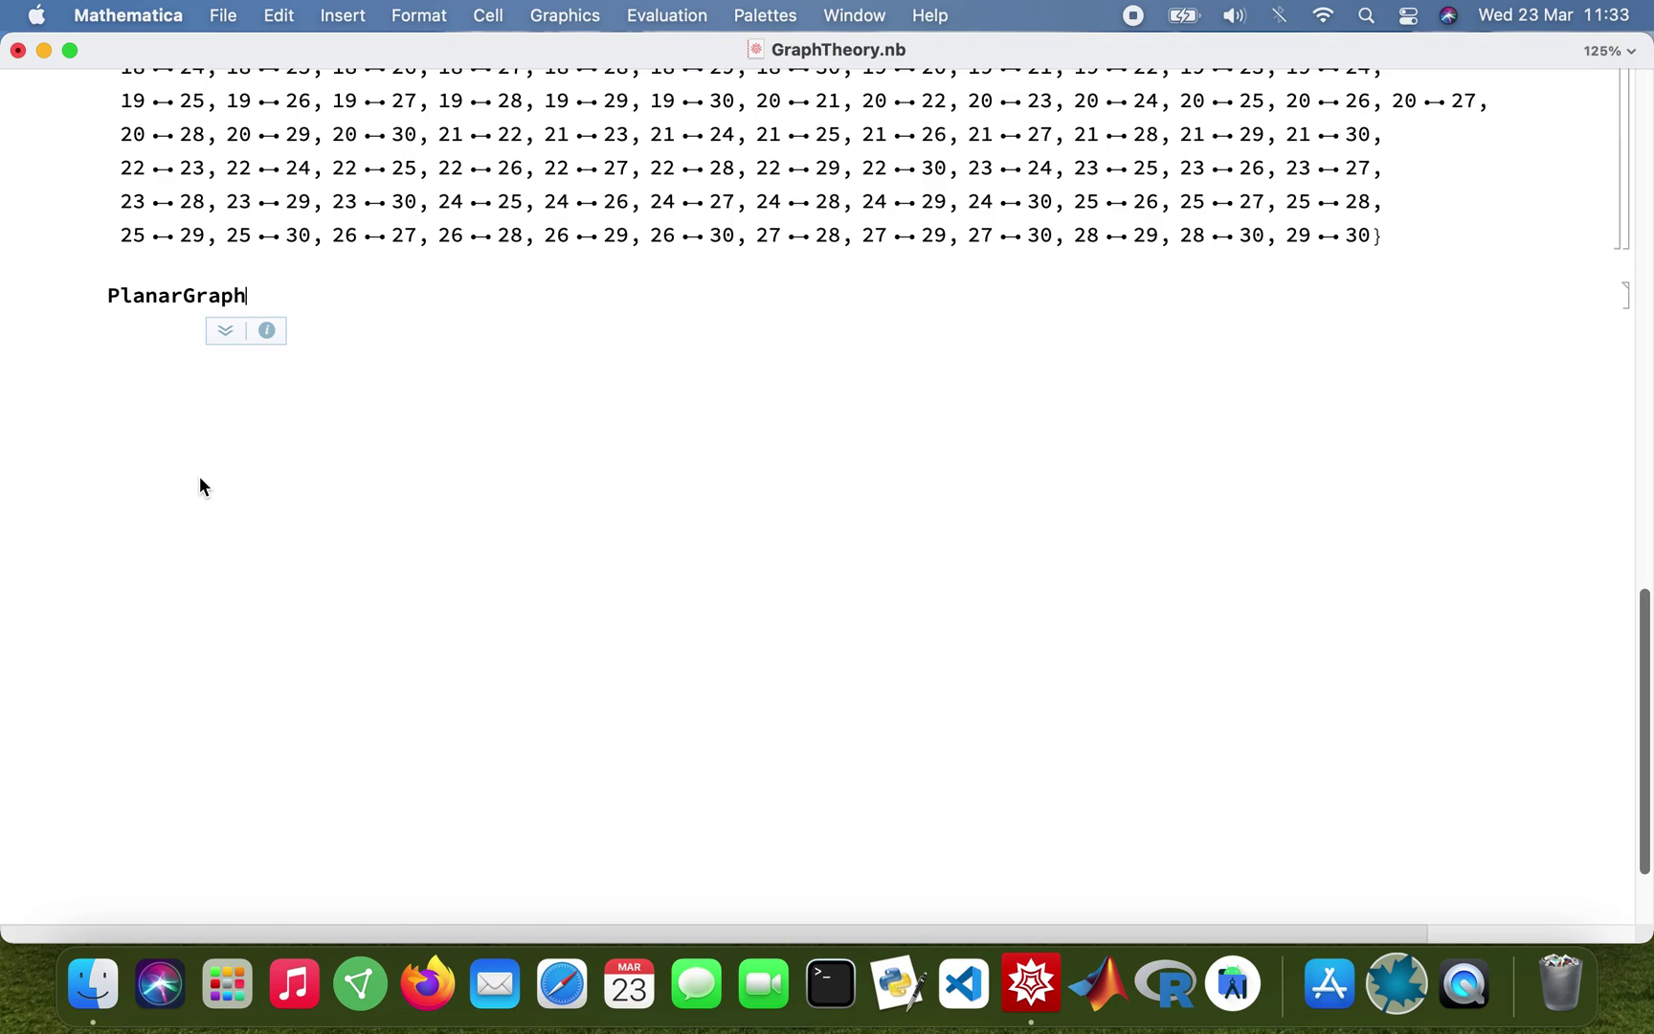
type("[a]")
key("shift+Return")
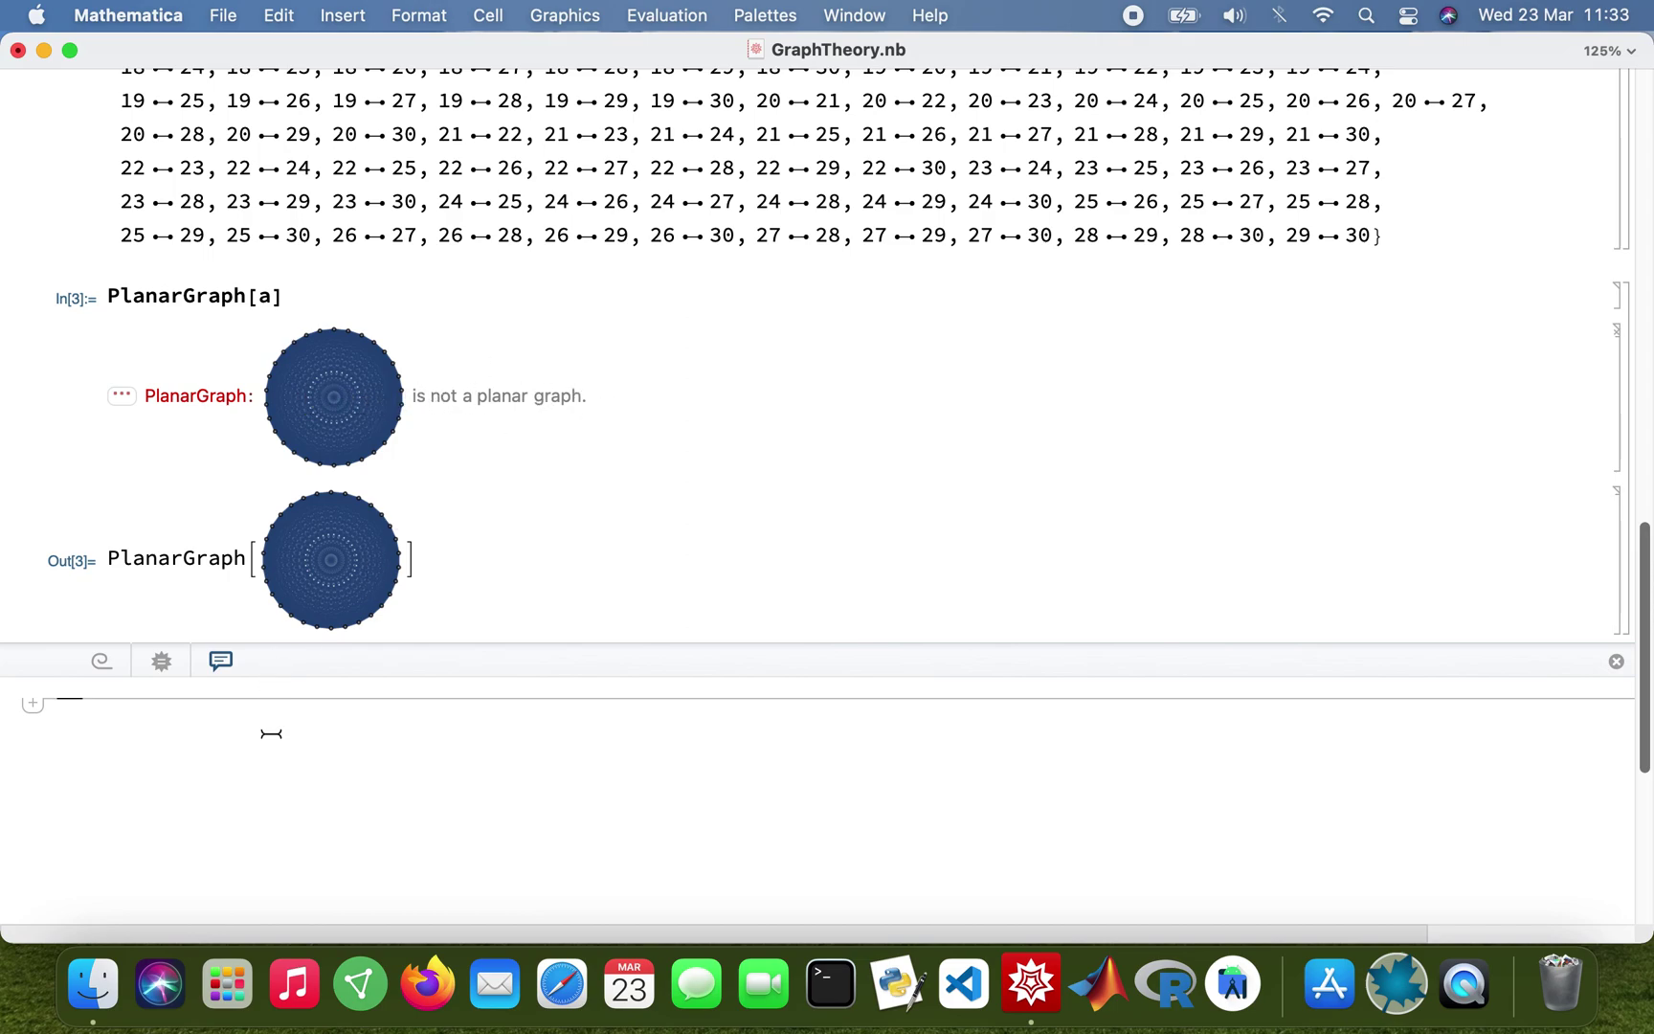
type("(* A plane")
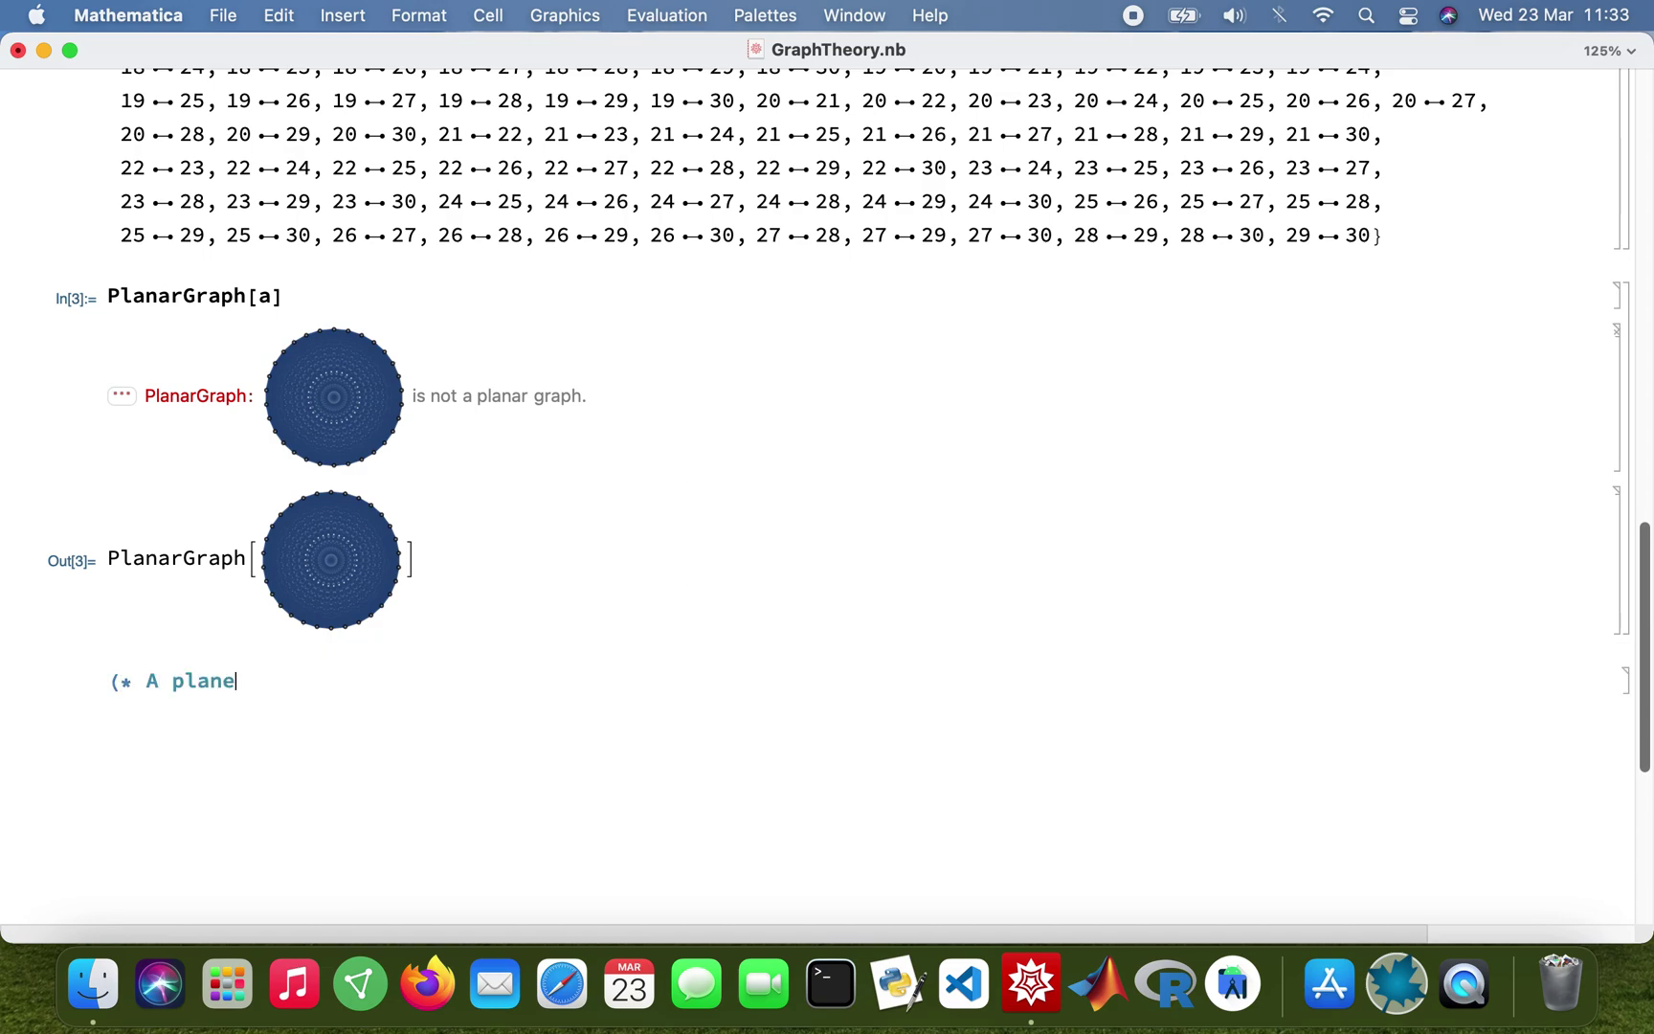
Step: Write and evaluate the comment defining a planar graph as drawable without crossing edges
key("BackSpace")
type("ar grap")
type("h")
type(" is a gra")
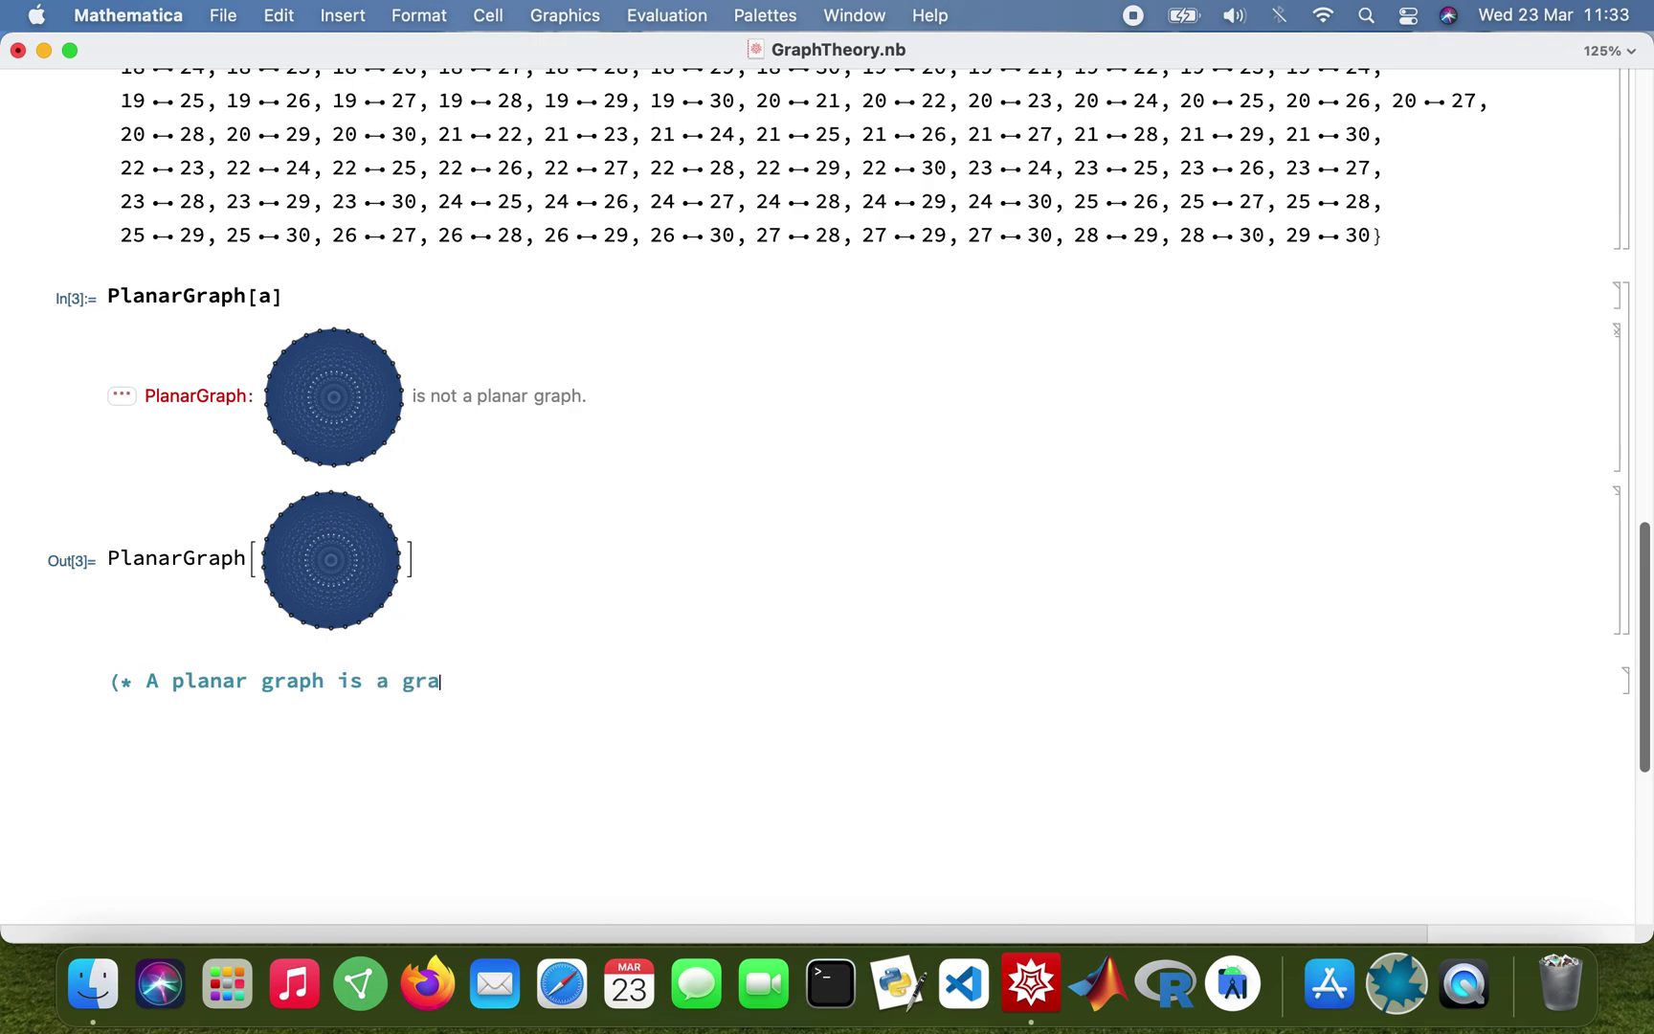
type("ph")
type(" that can be dr")
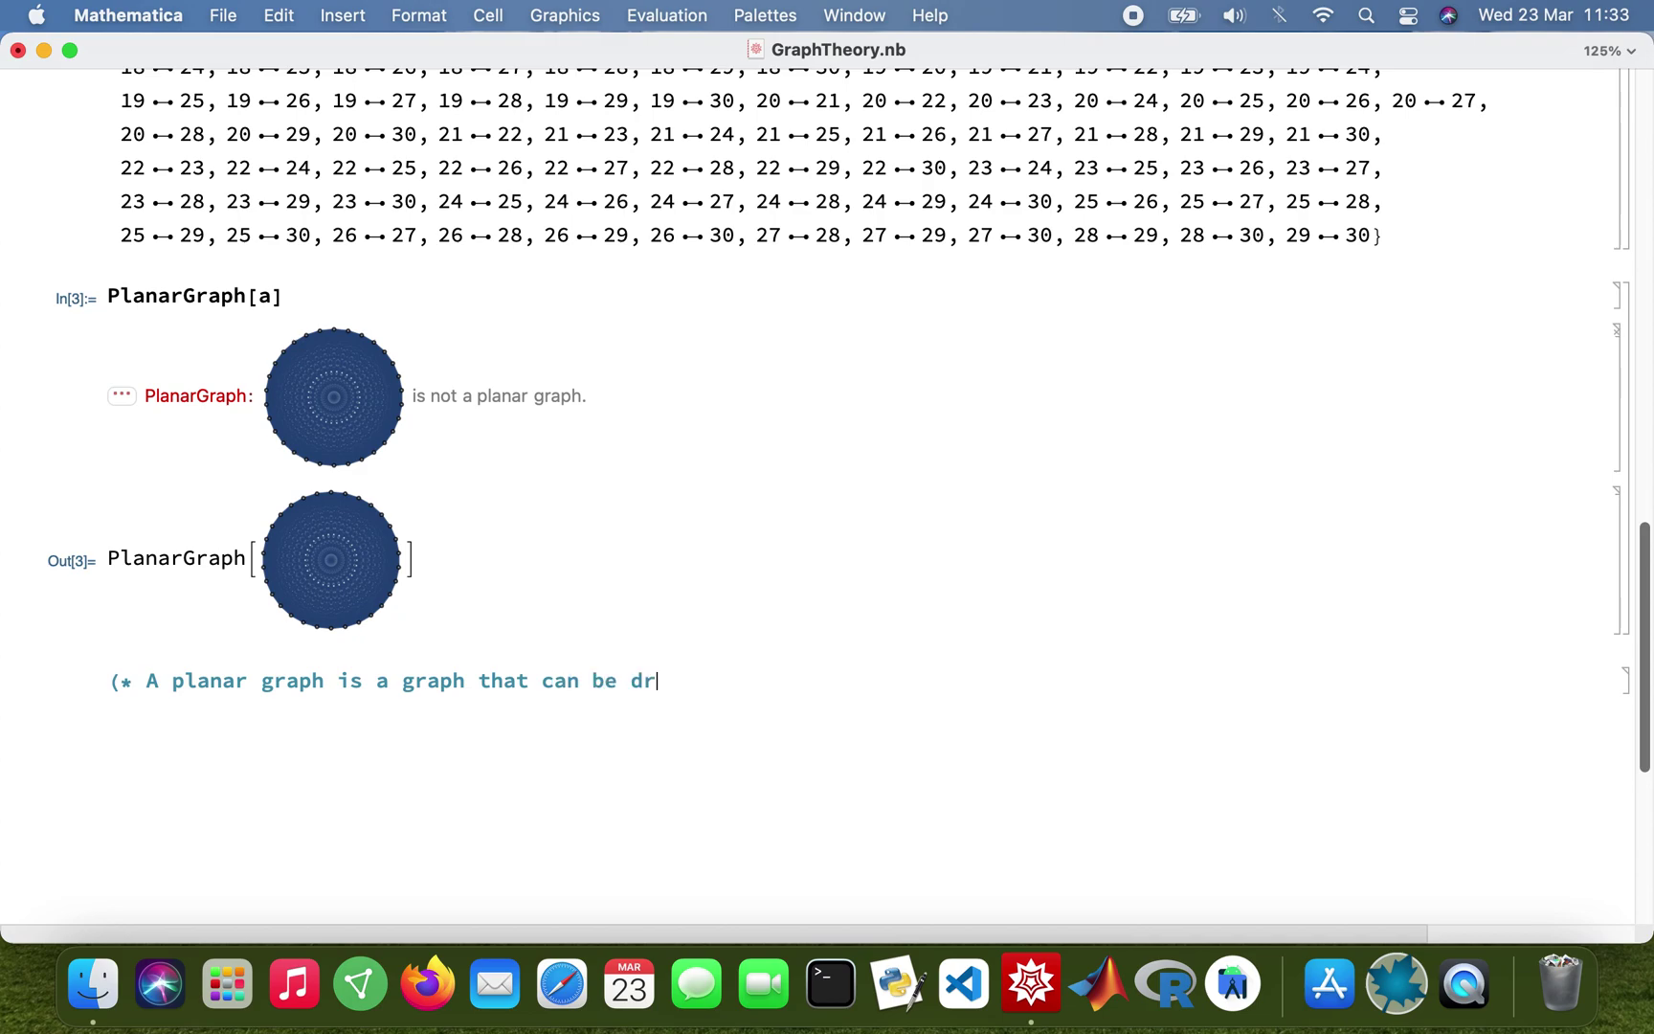
type("awn on a flat surface ")
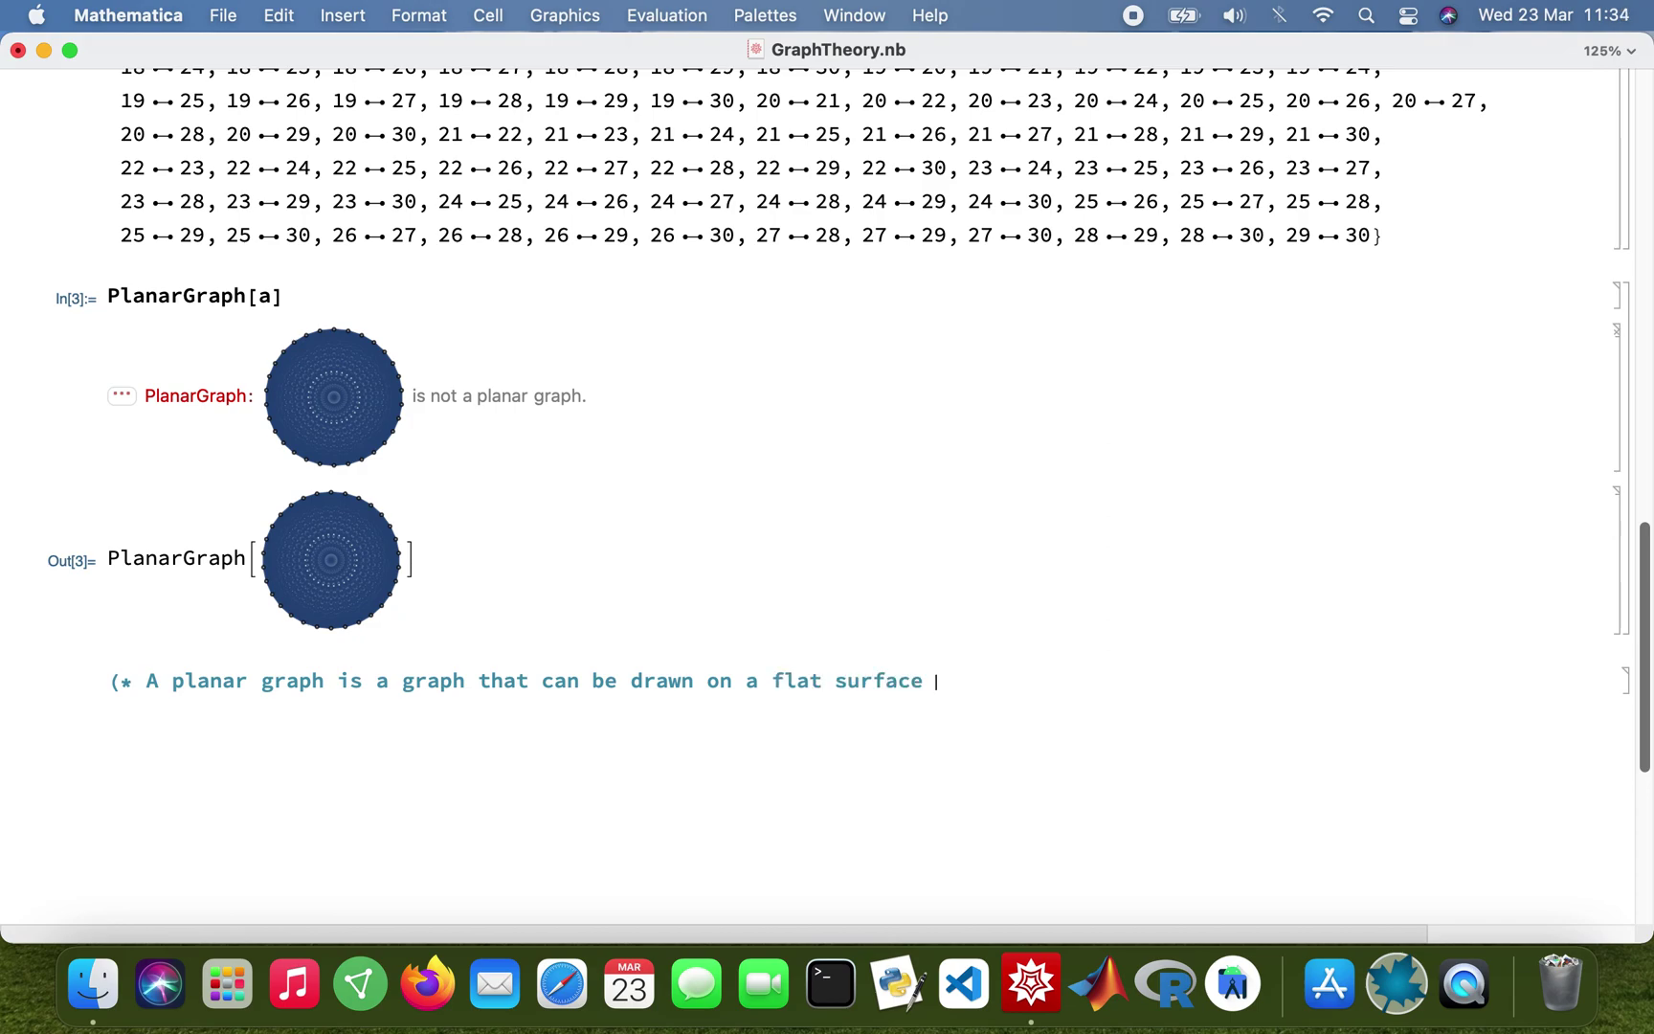
type("and its ")
type("edges")
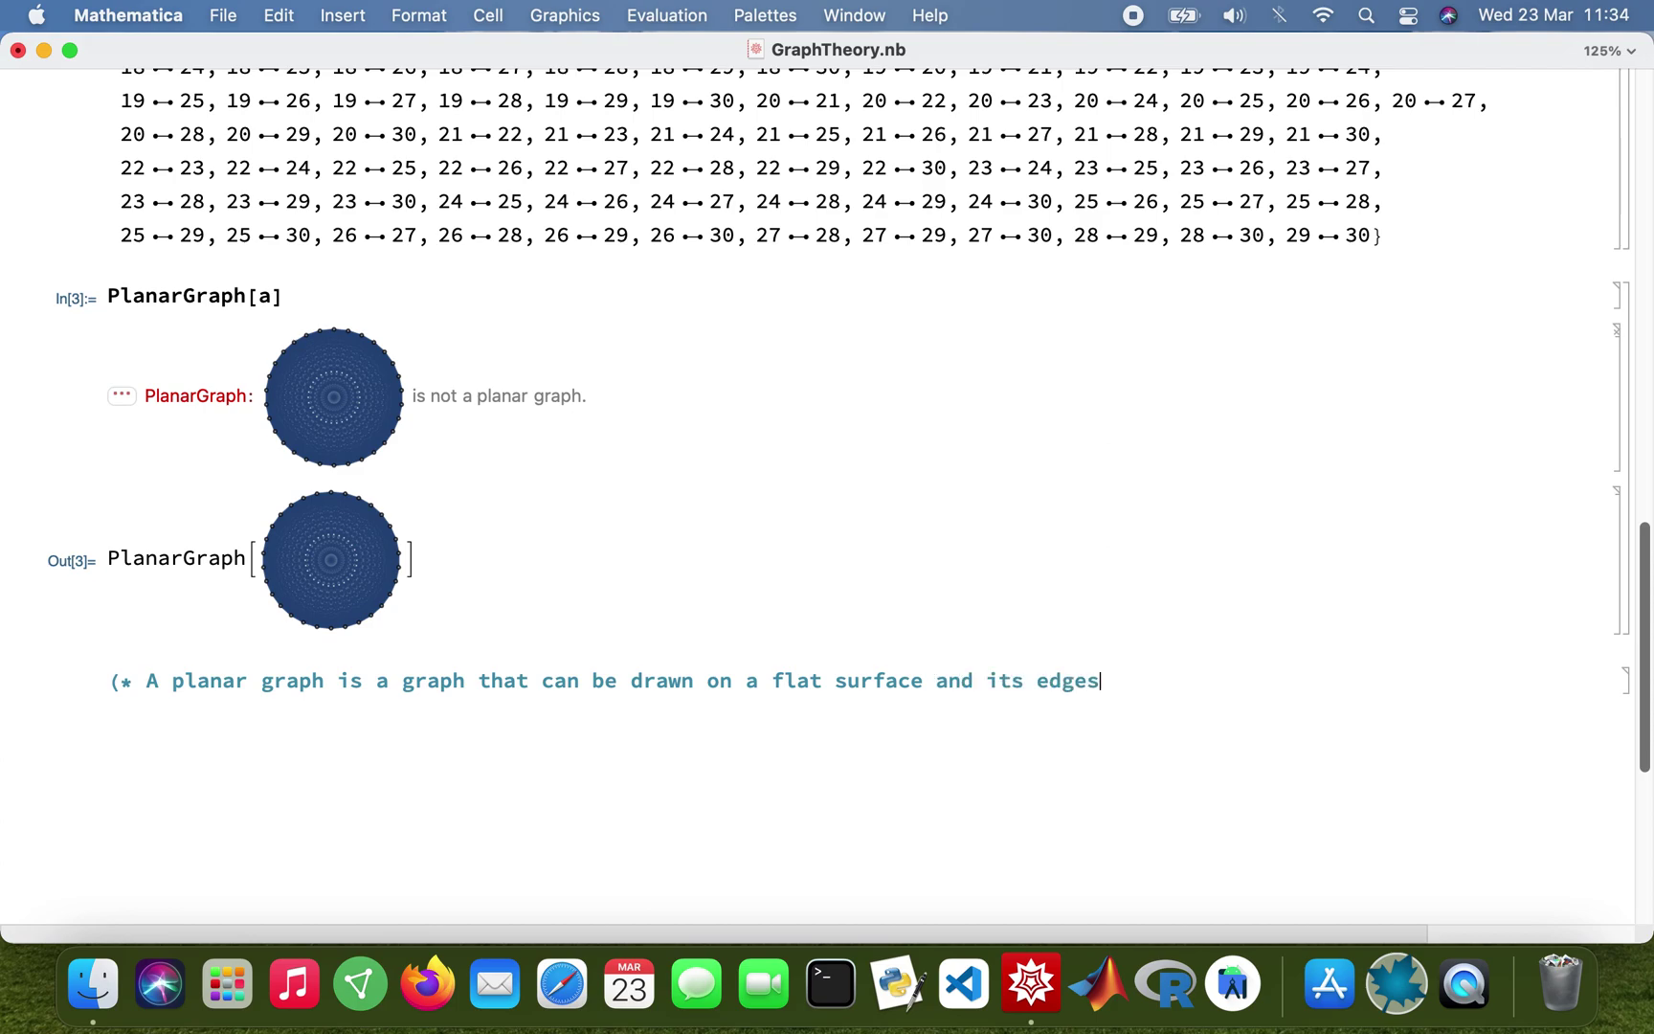
type(" don't ")
type("cross ea")
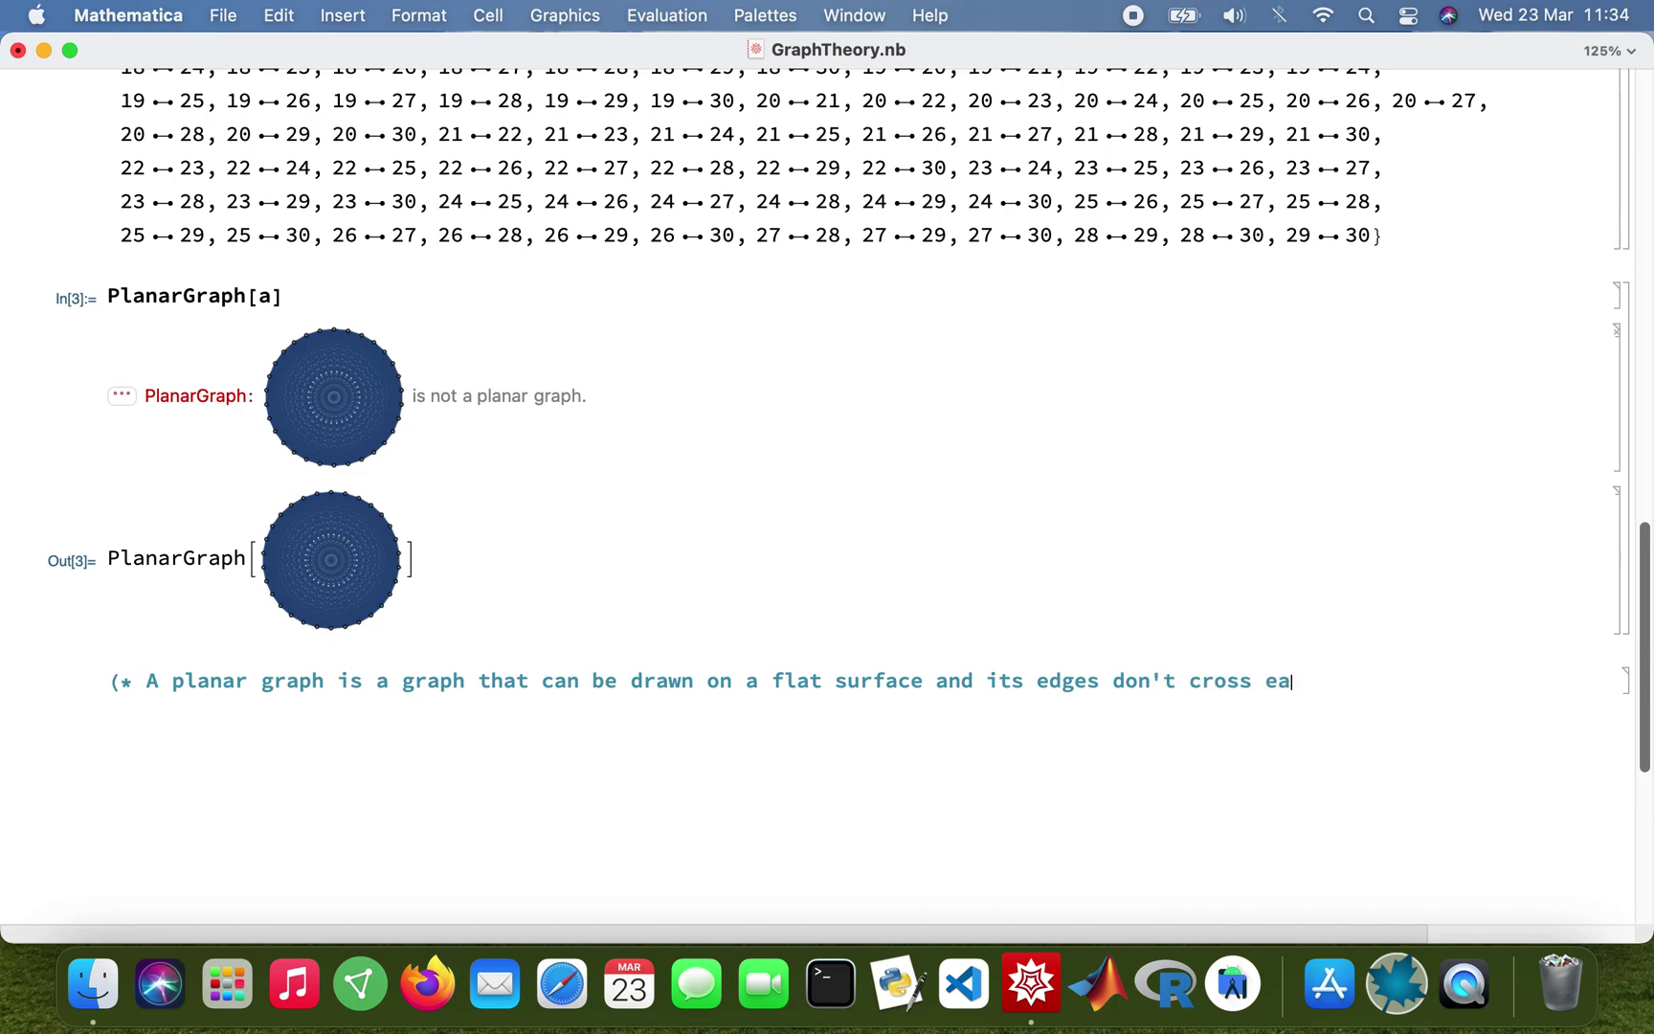
type("ch other*)")
key("Return")
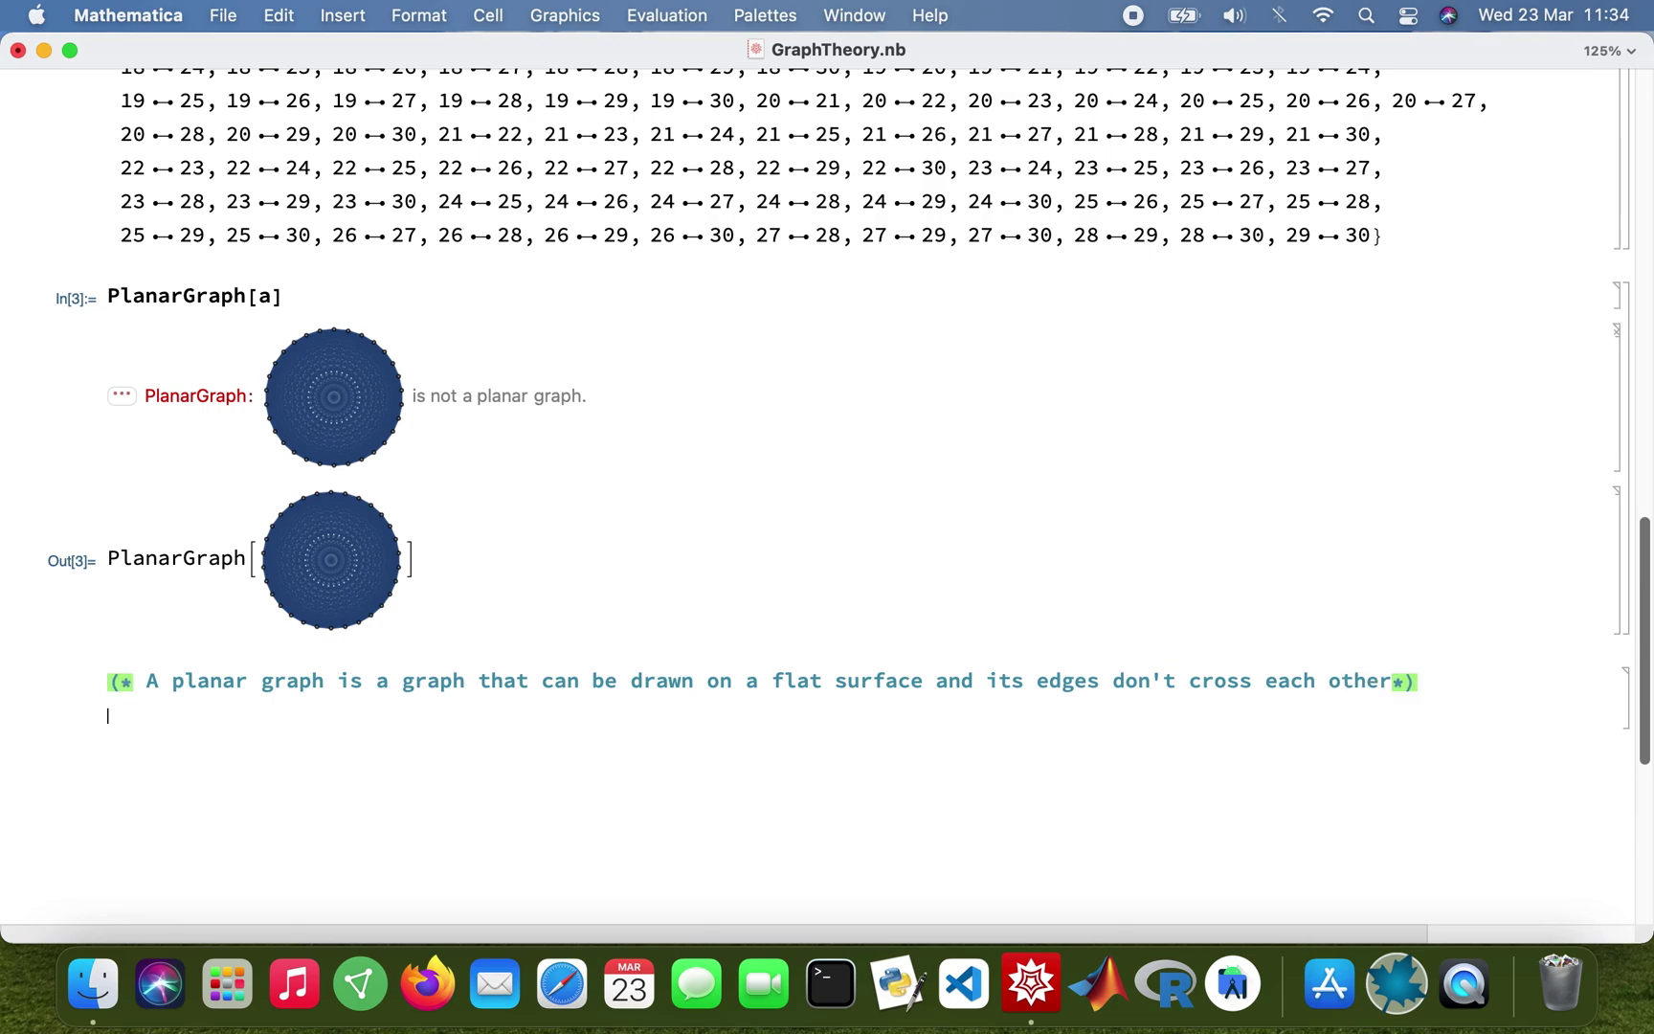
key("shift+Return")
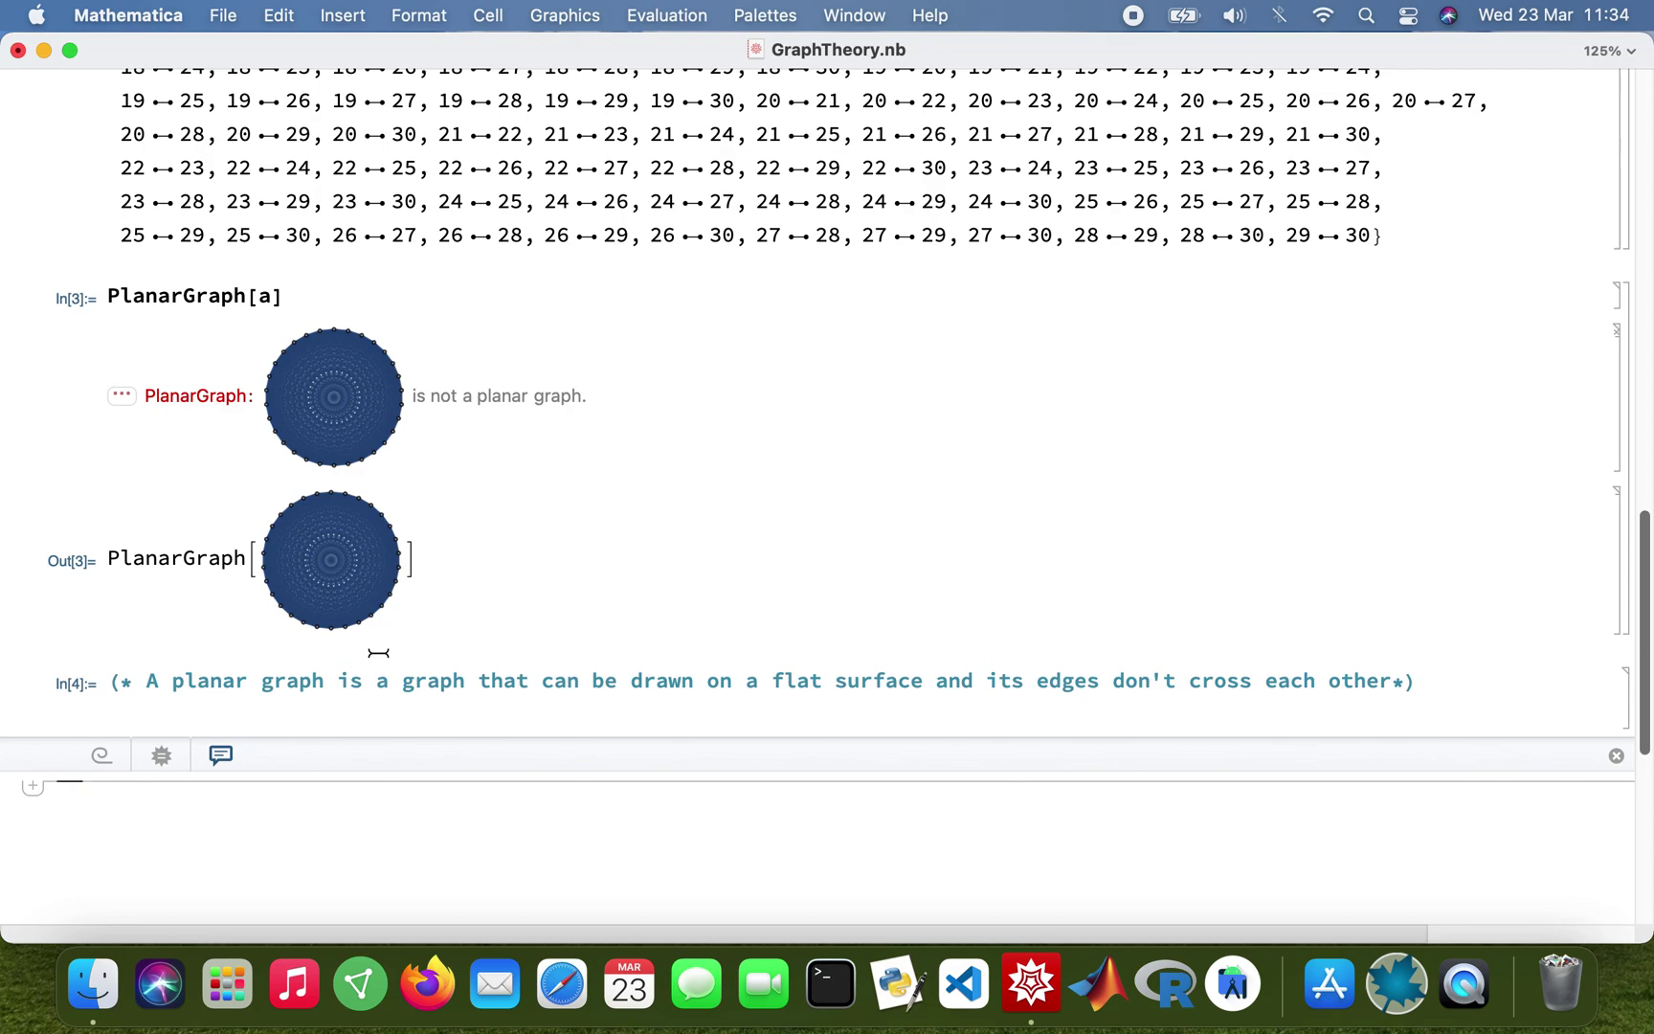
type("Bir")
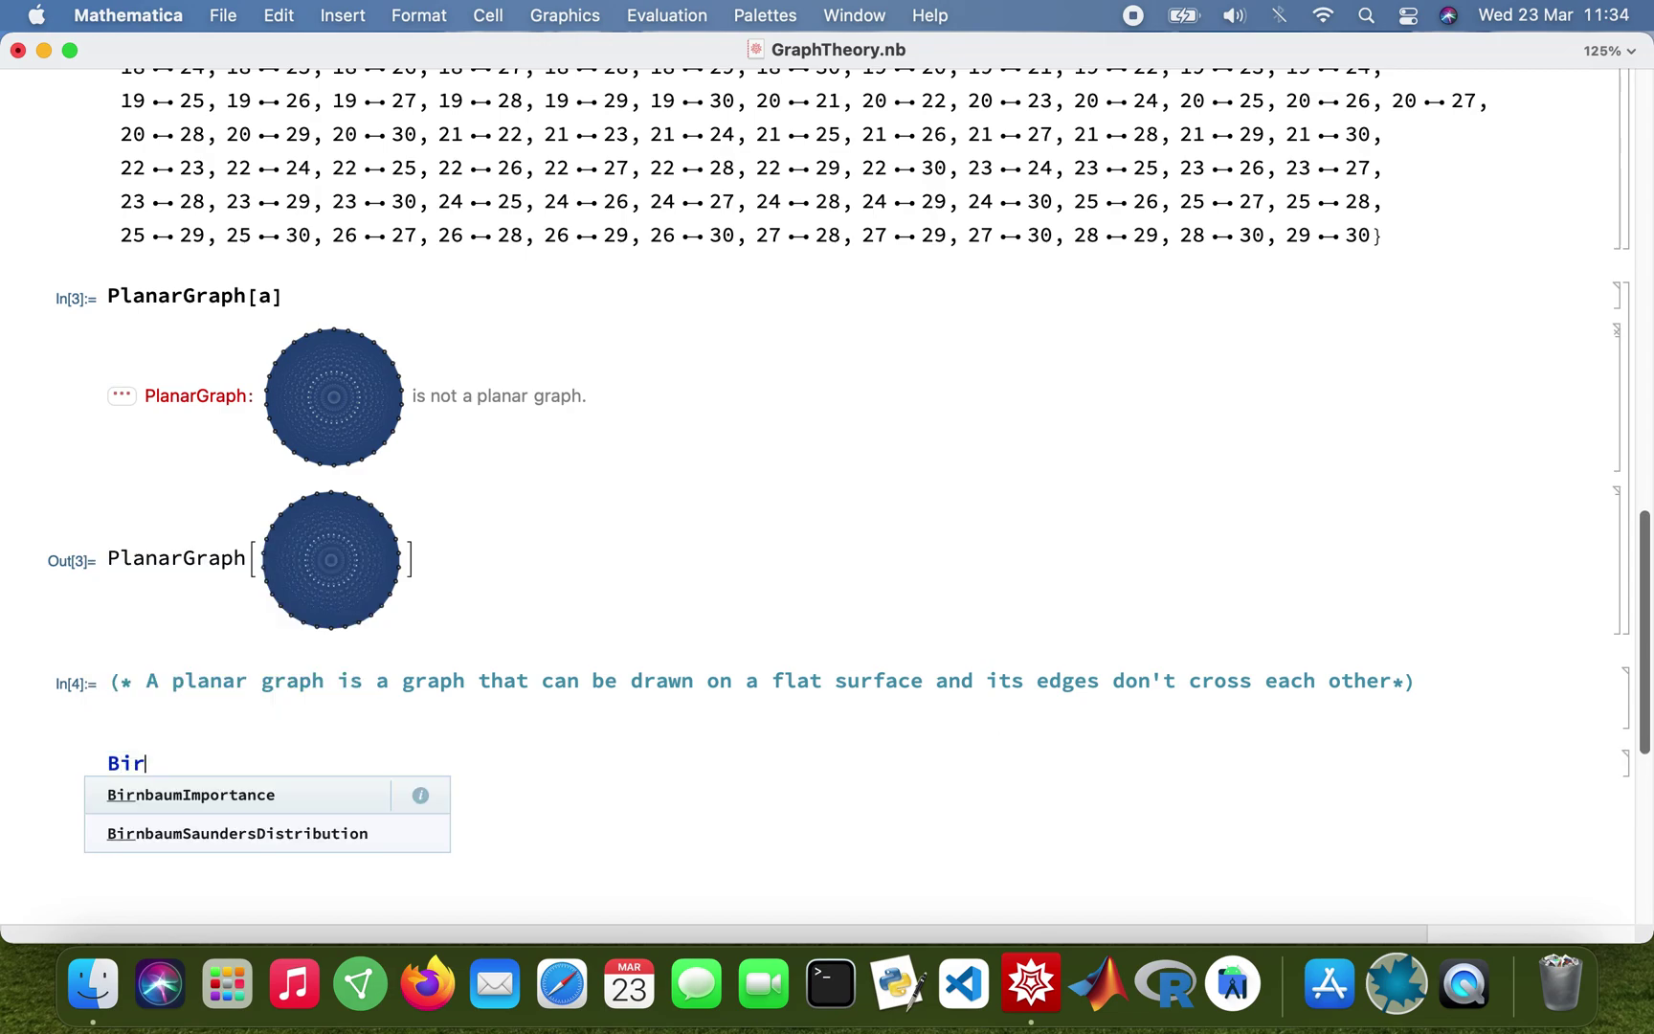
Step: Evaluate BipartiteGraphQ[a], which returns False
key("BackSpace")
type("pa")
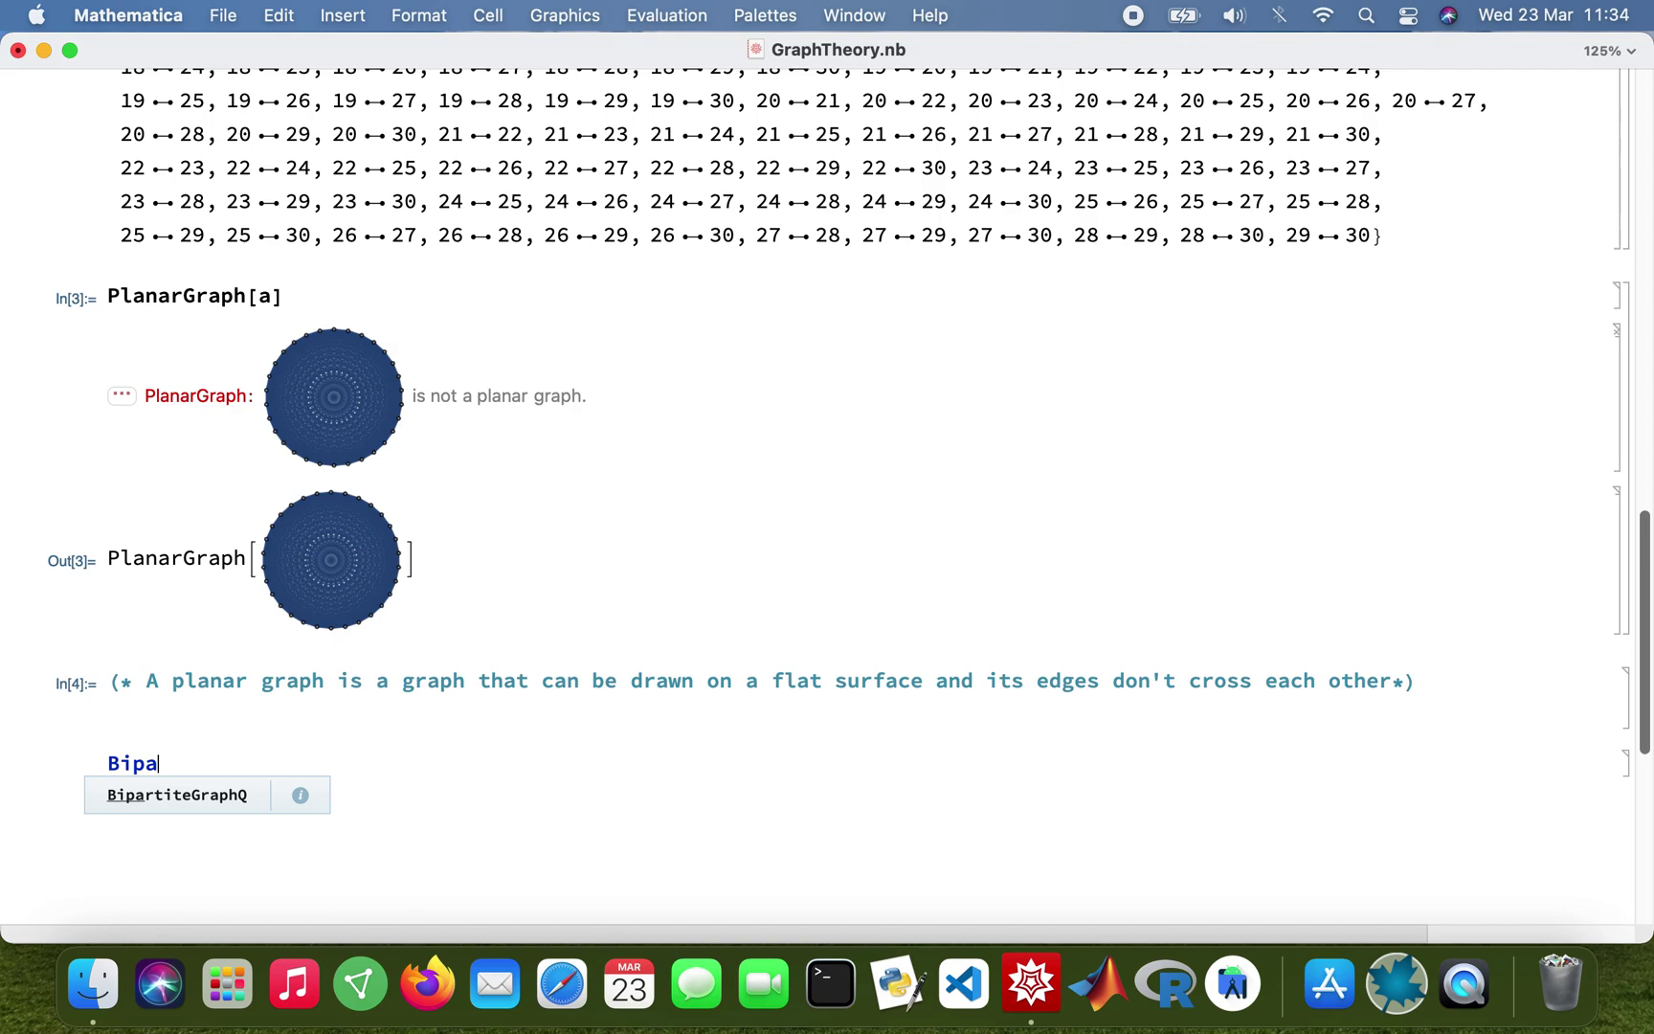
left_click(205, 790)
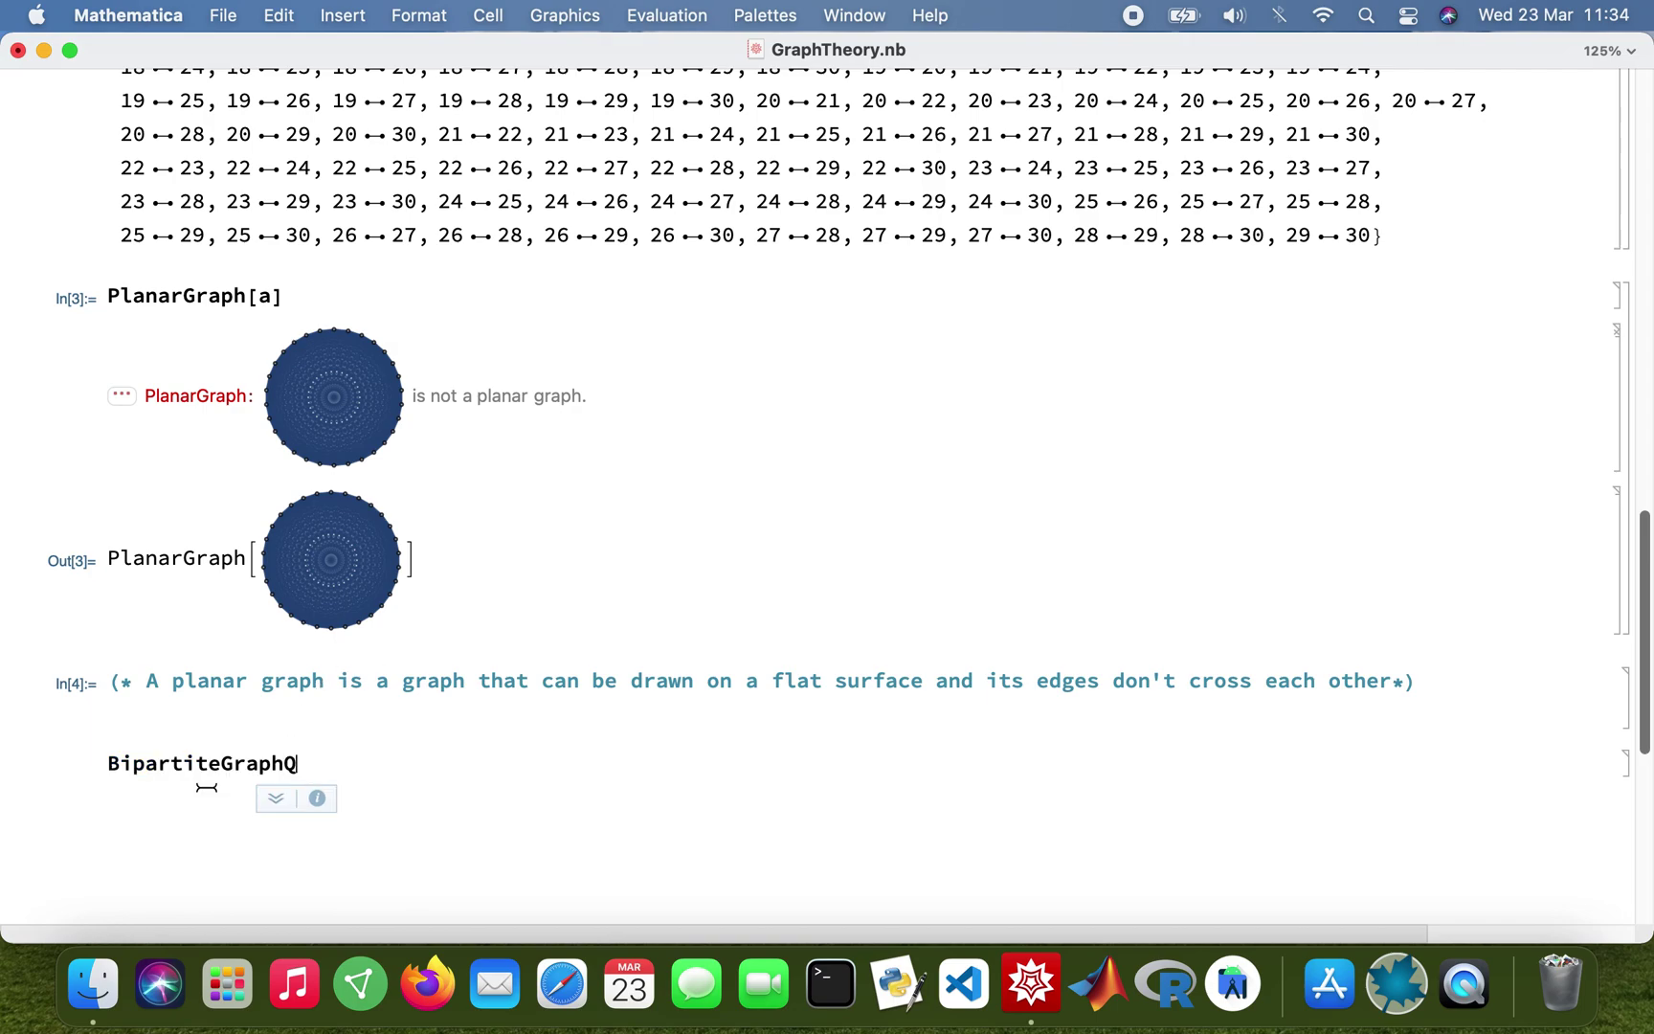
type("[a]")
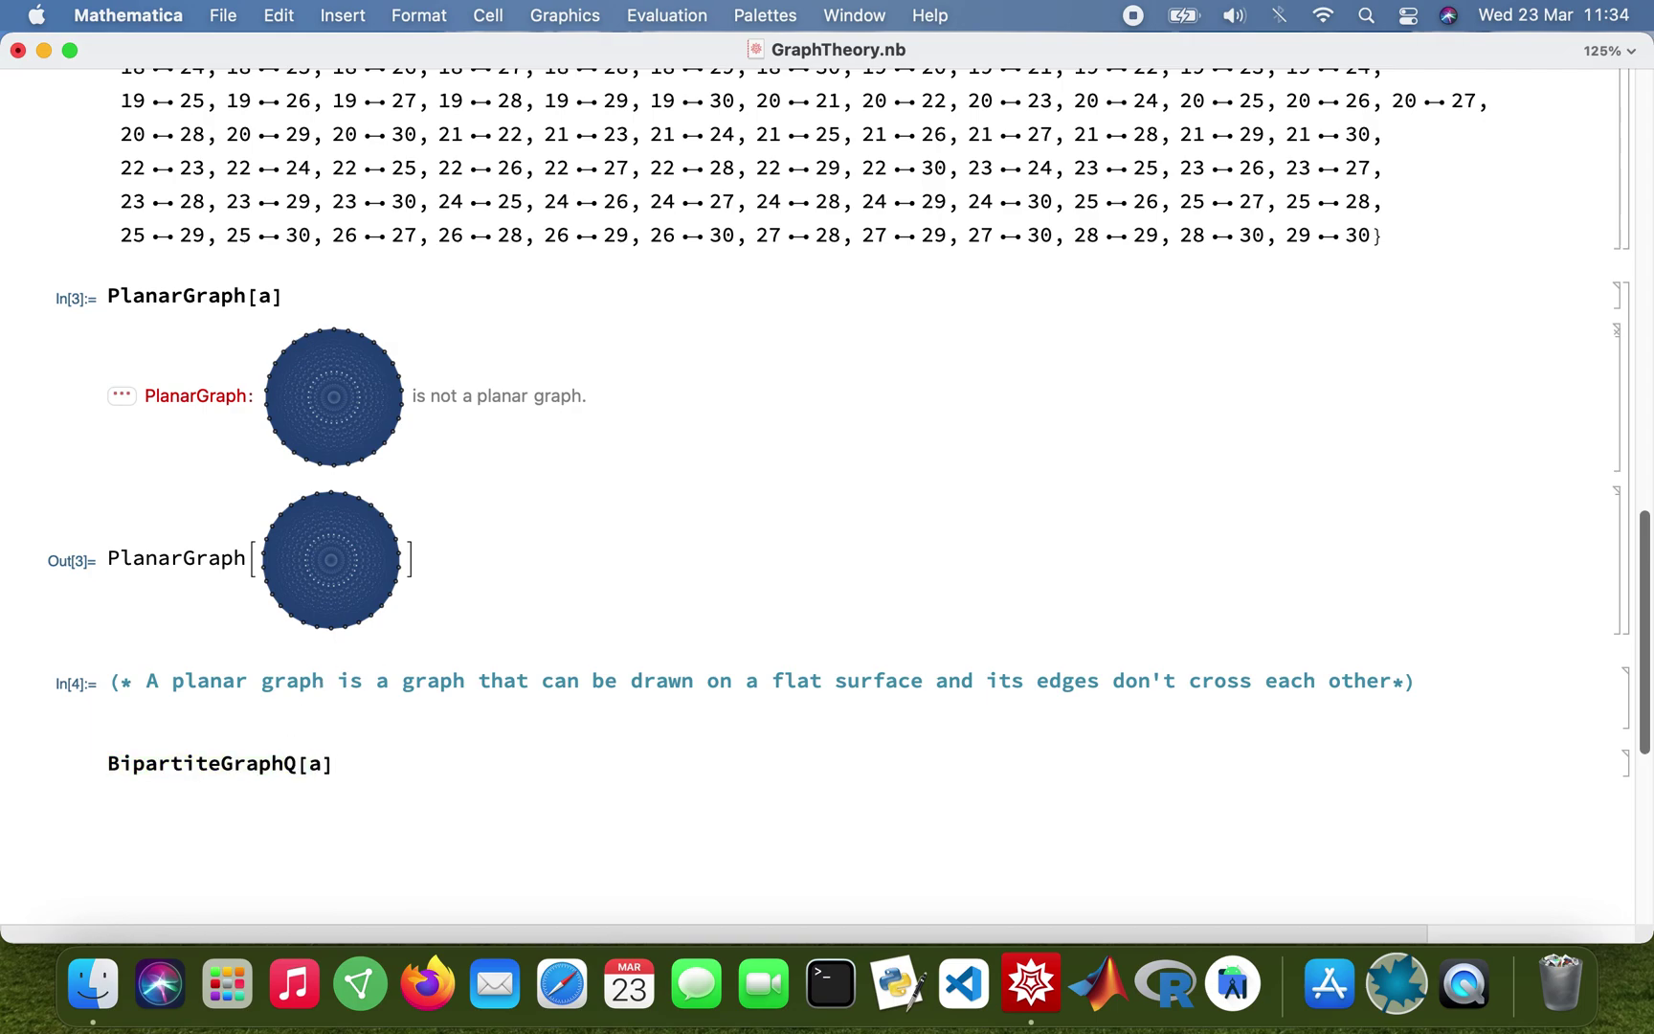
key("shift+Return")
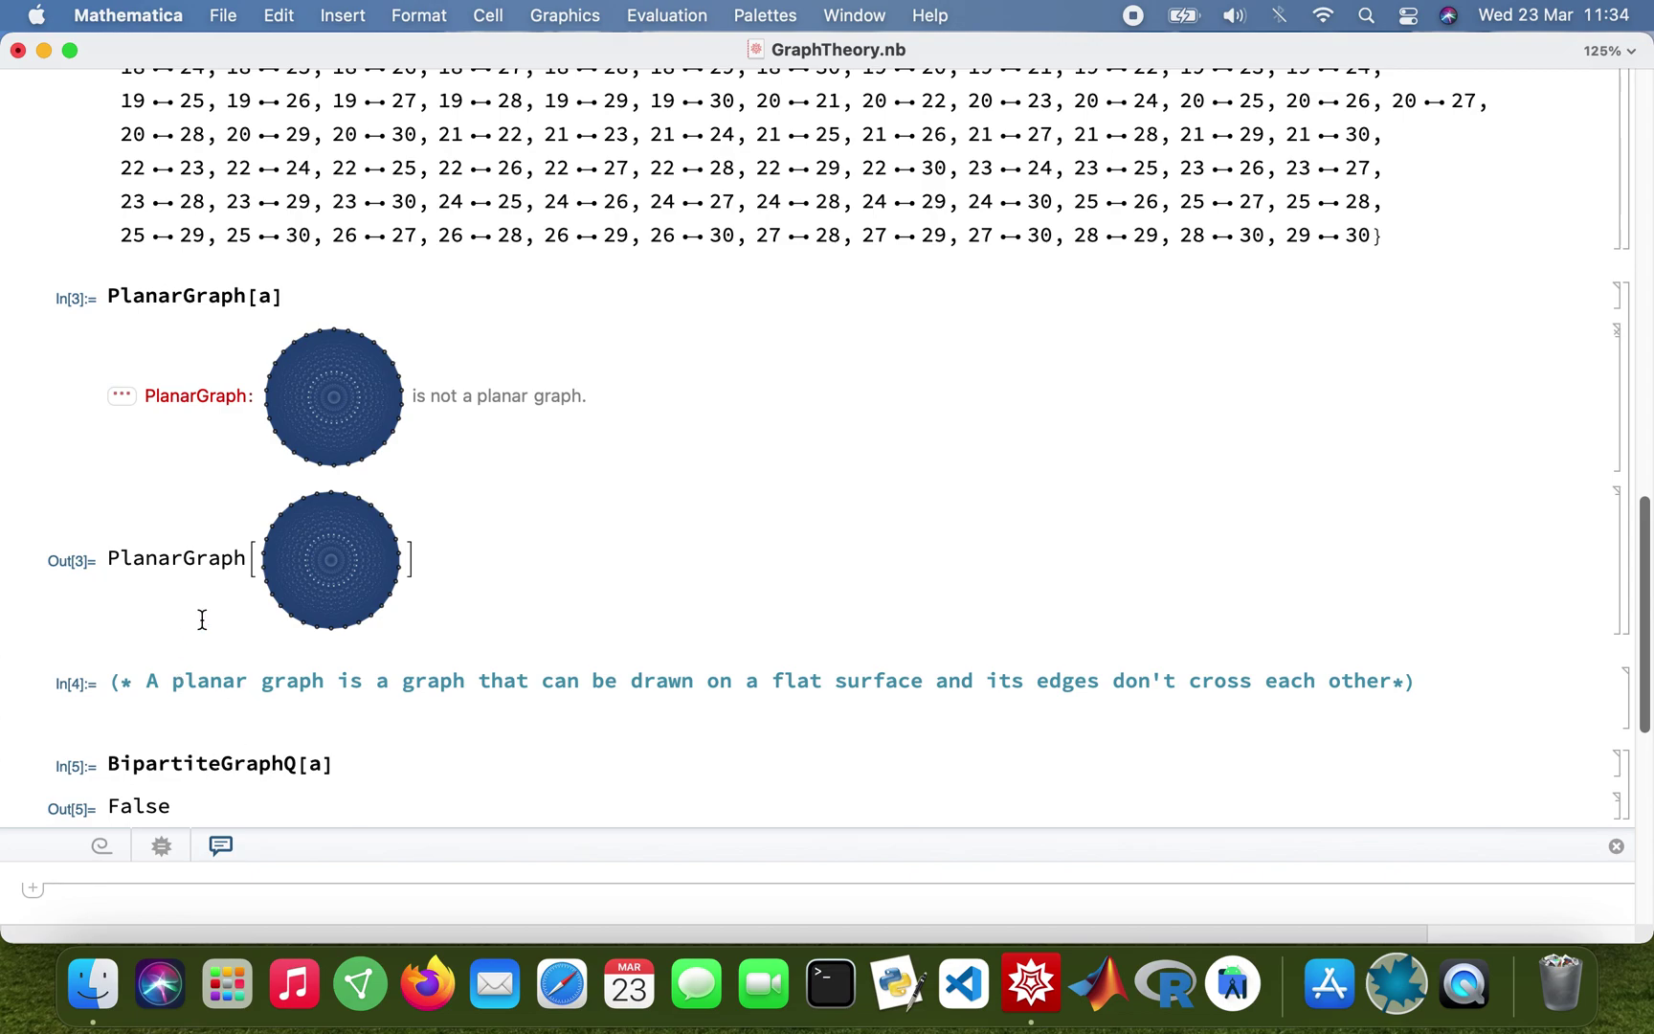
scroll(202, 620, "down", 2)
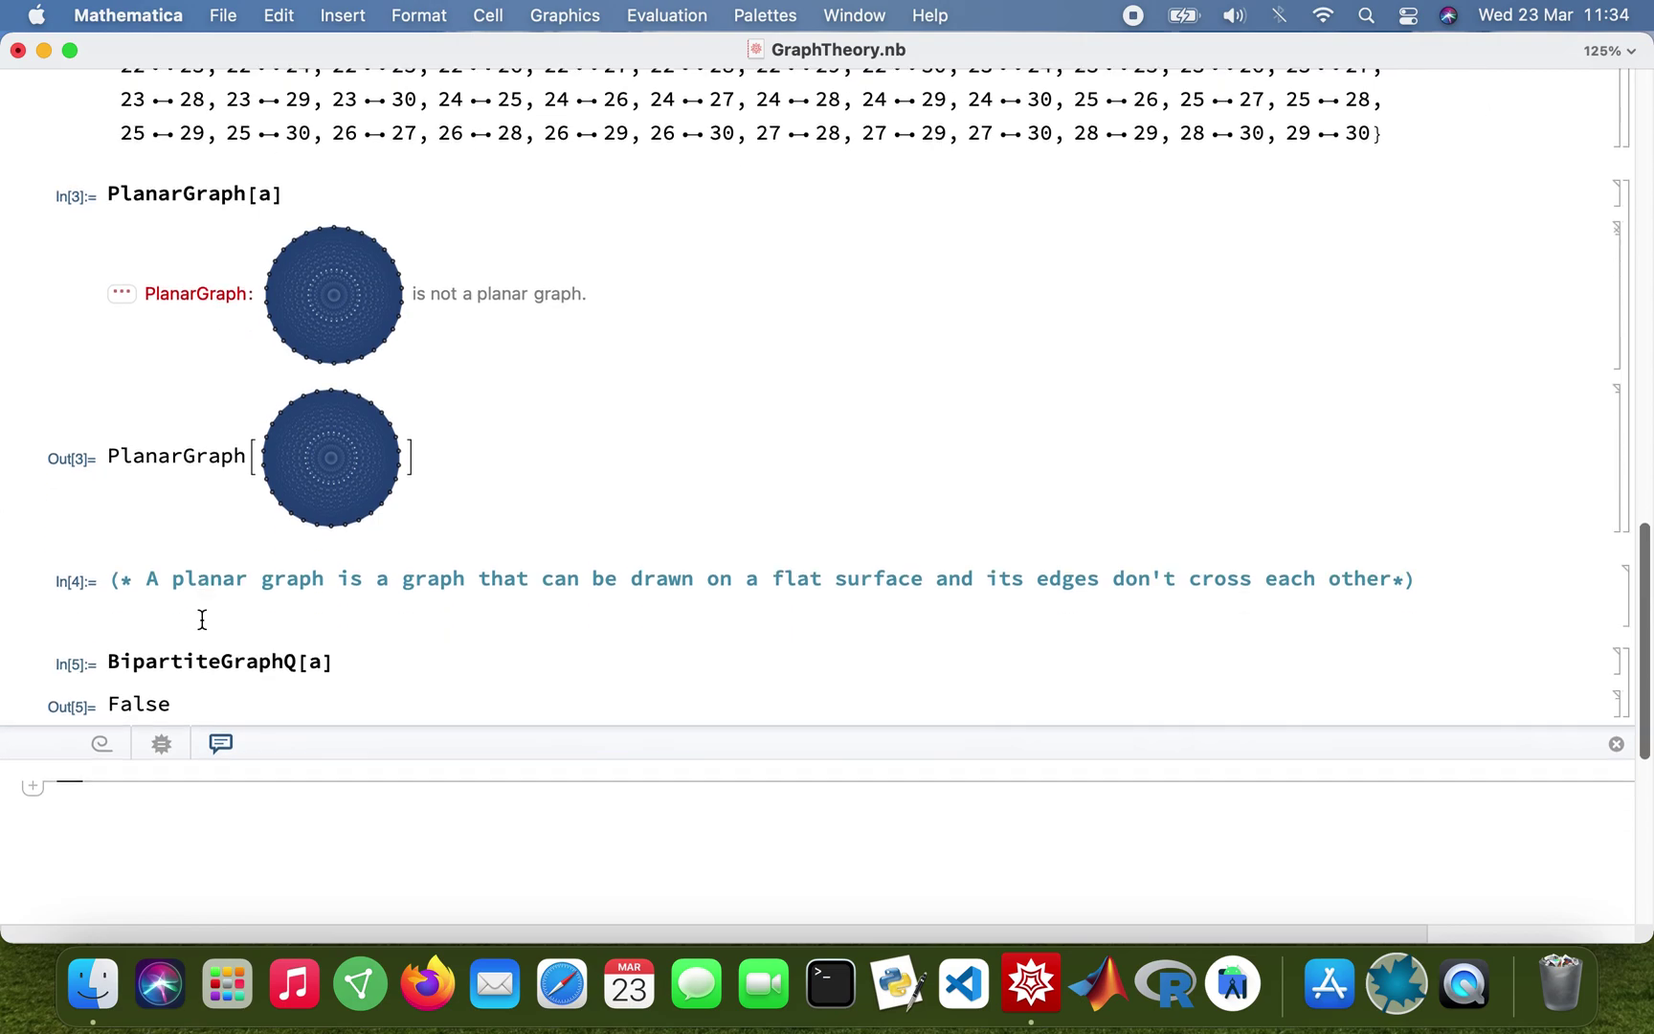
scroll(201, 654, "down", 3)
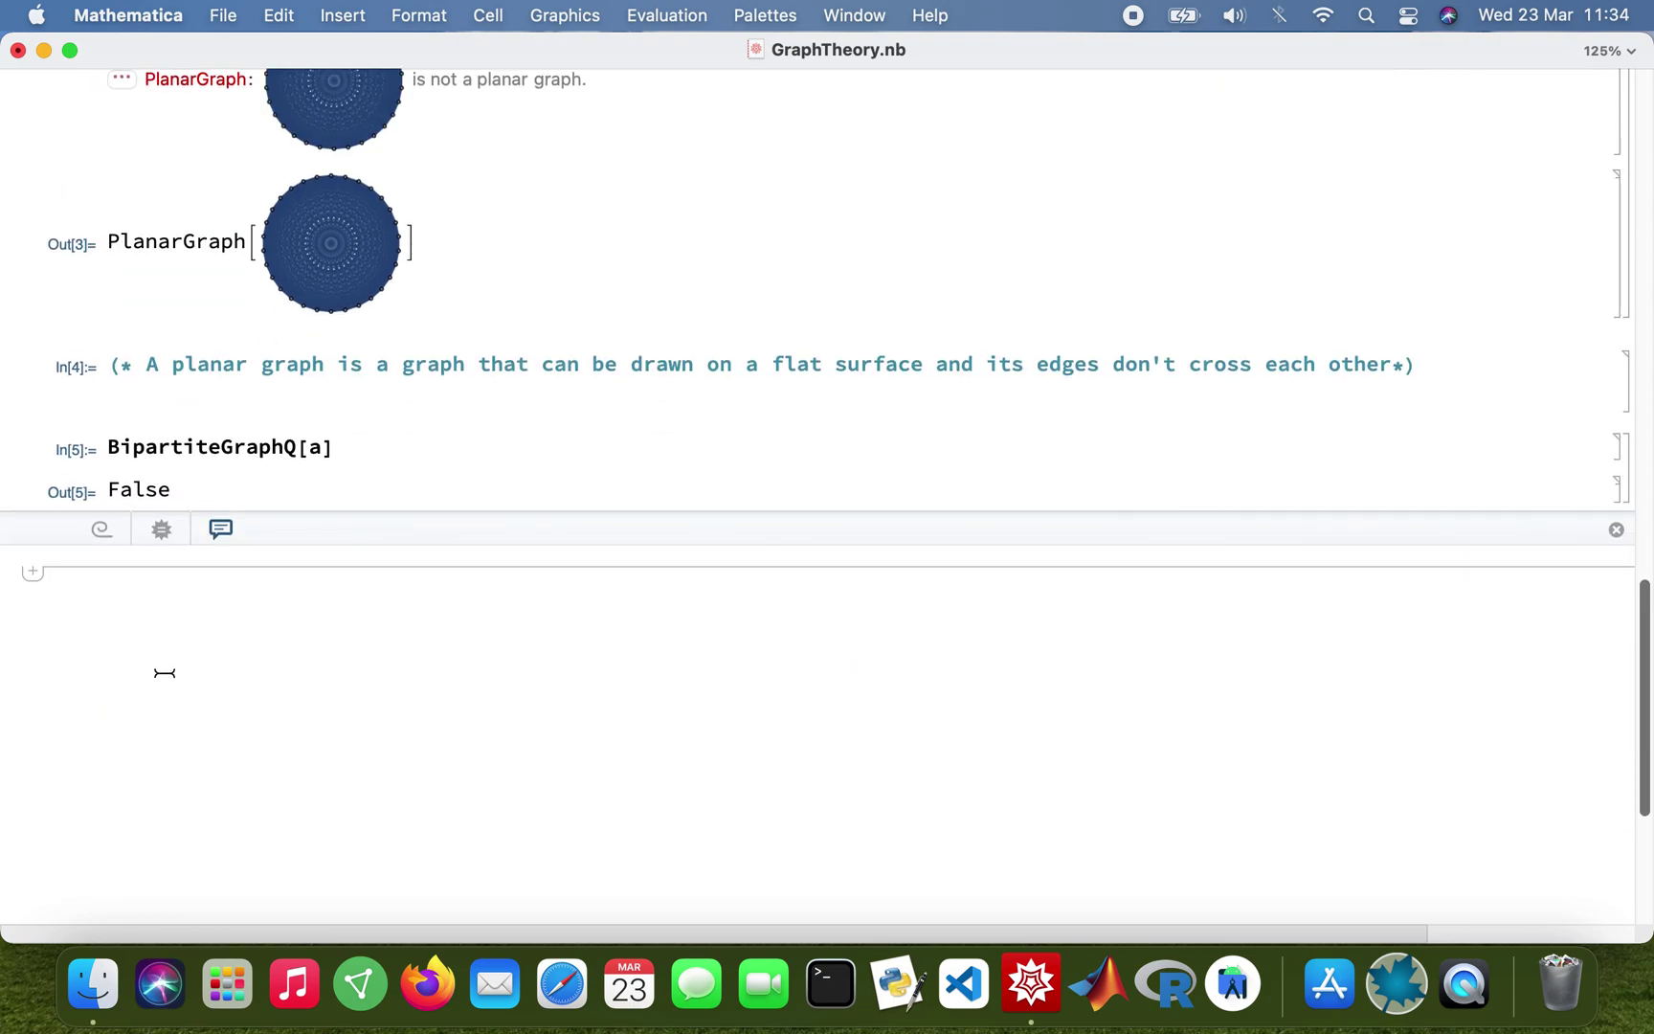
type("A")
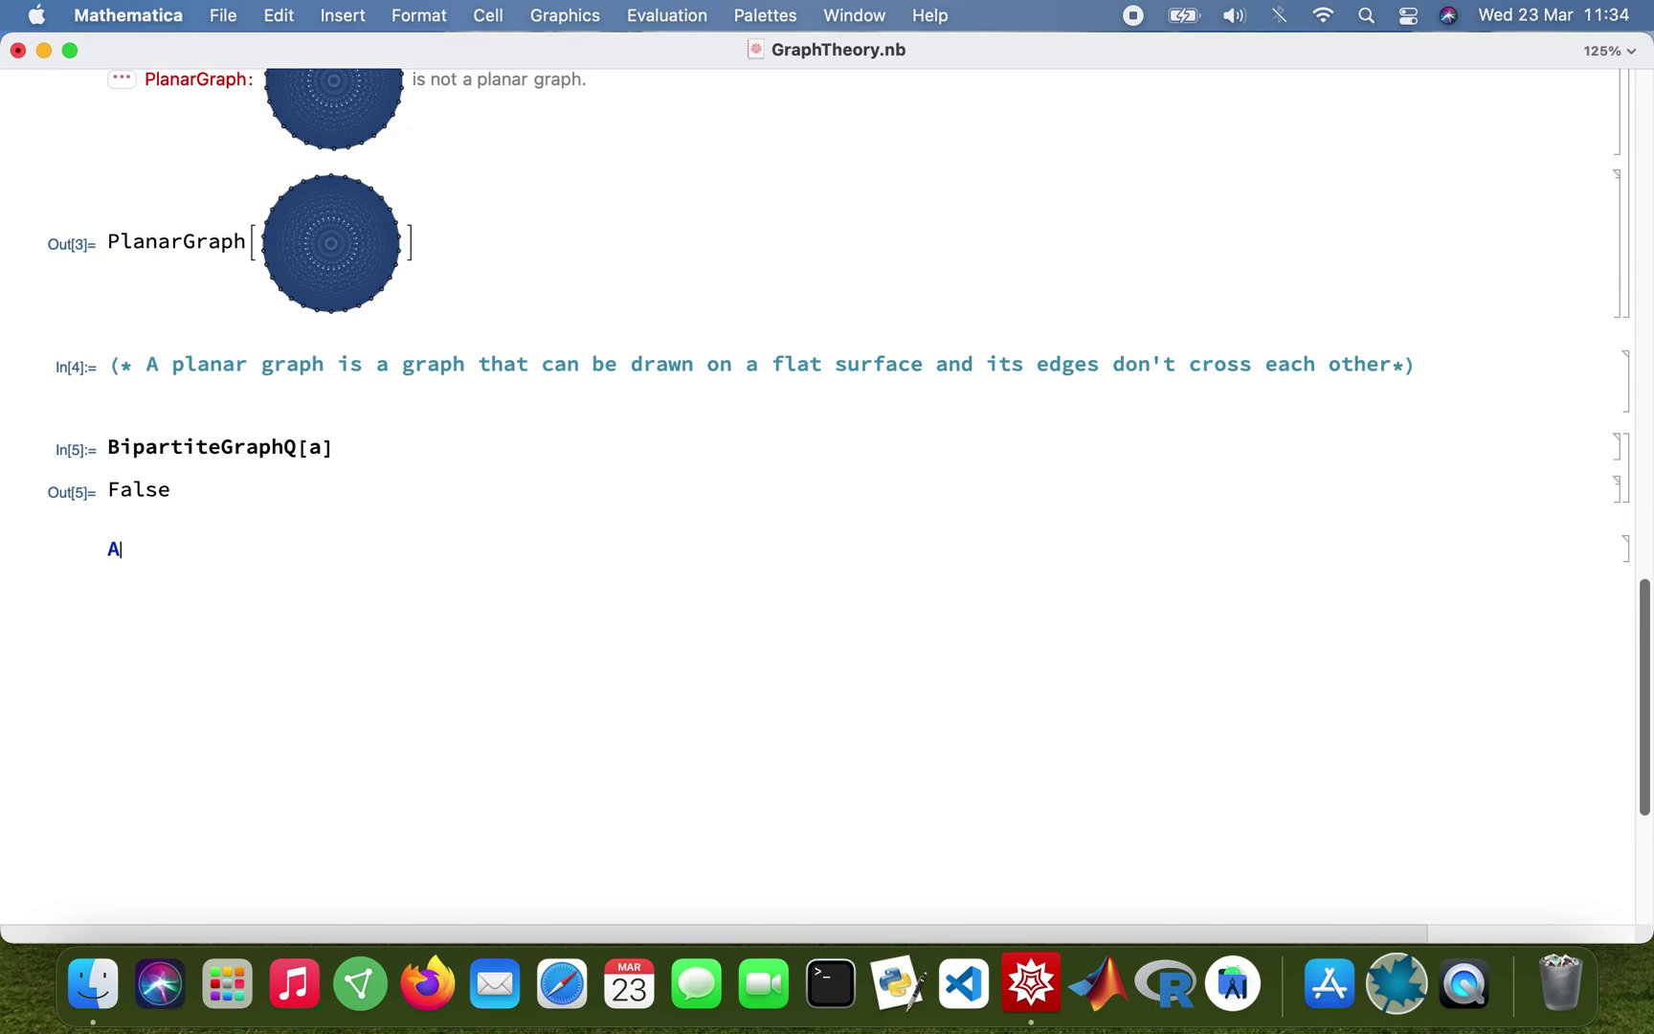
type("d")
Step: Evaluate AdjacencyMatrix[a], giving a 30×30 sparse array with 870 entries
key("Return")
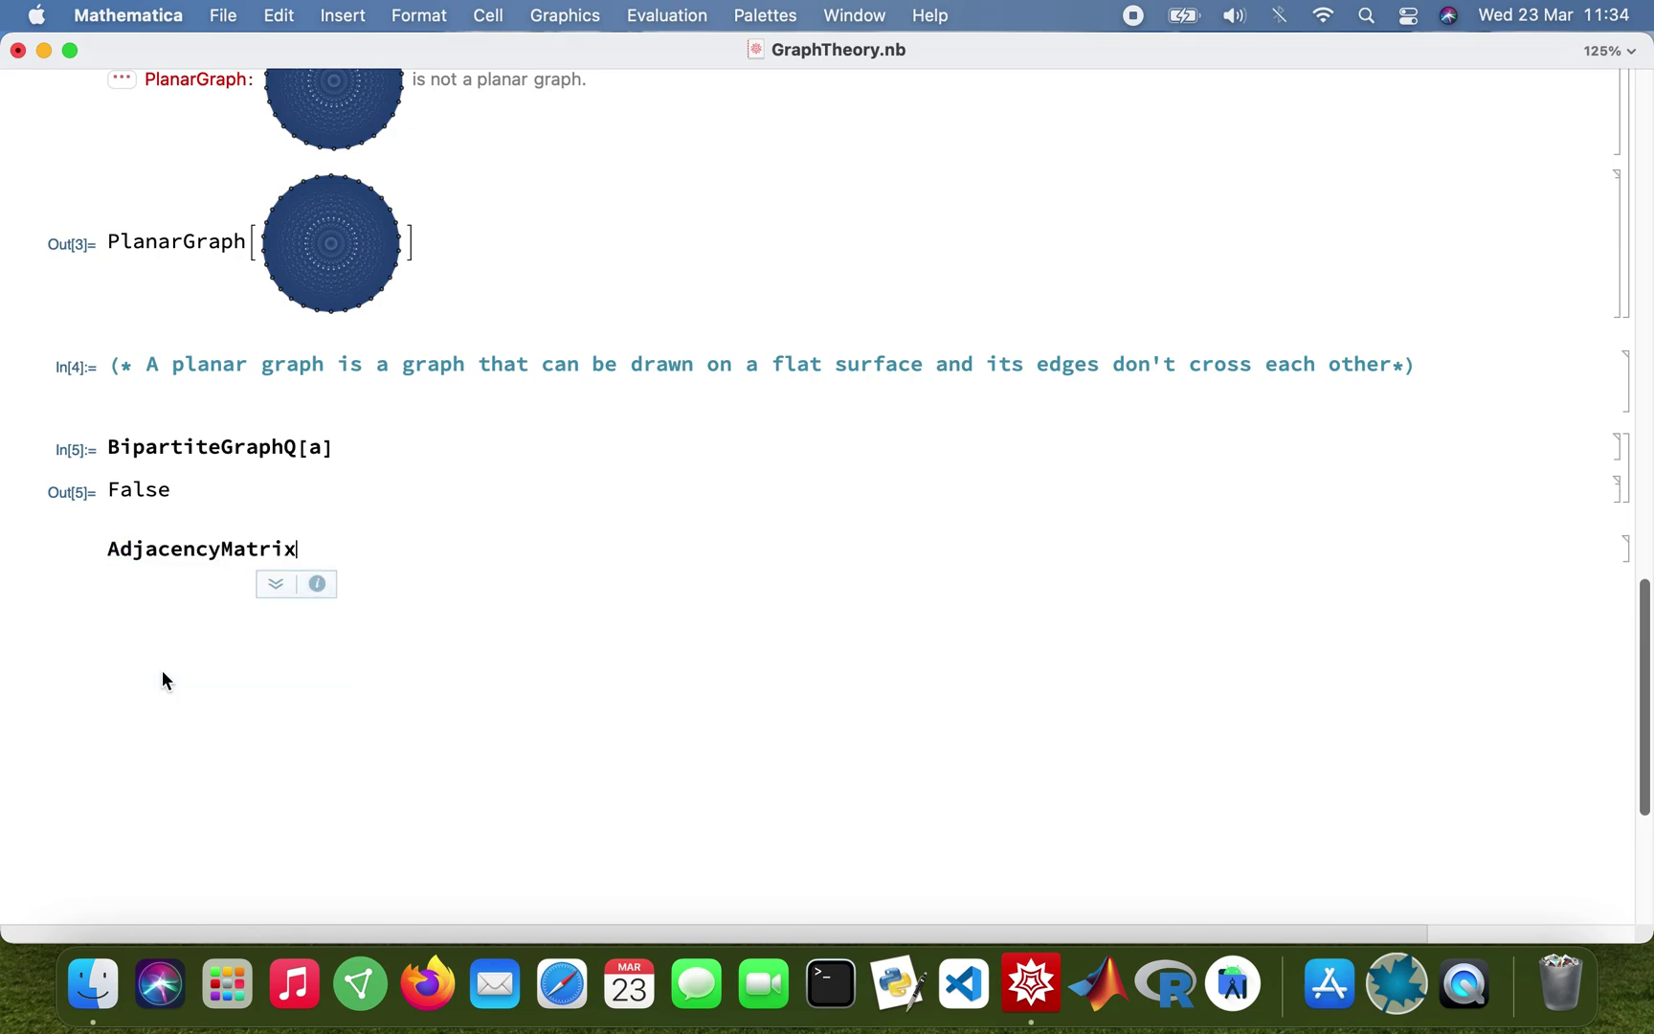
type("[a]")
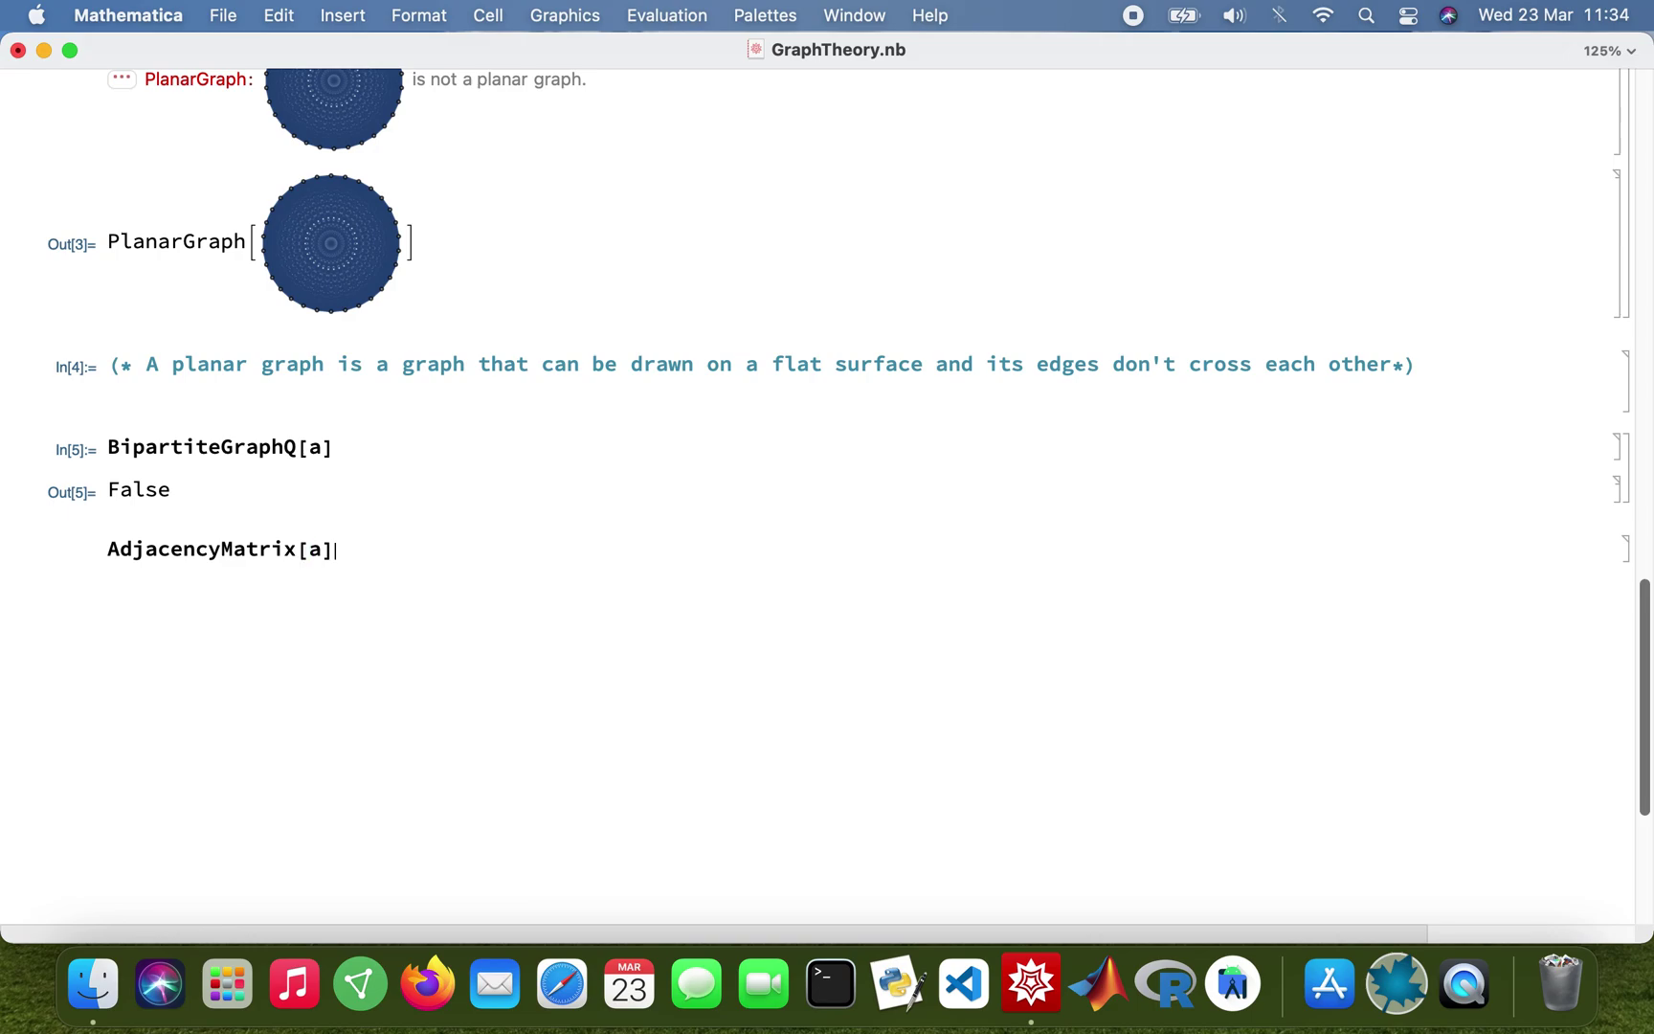
key("shift+Return")
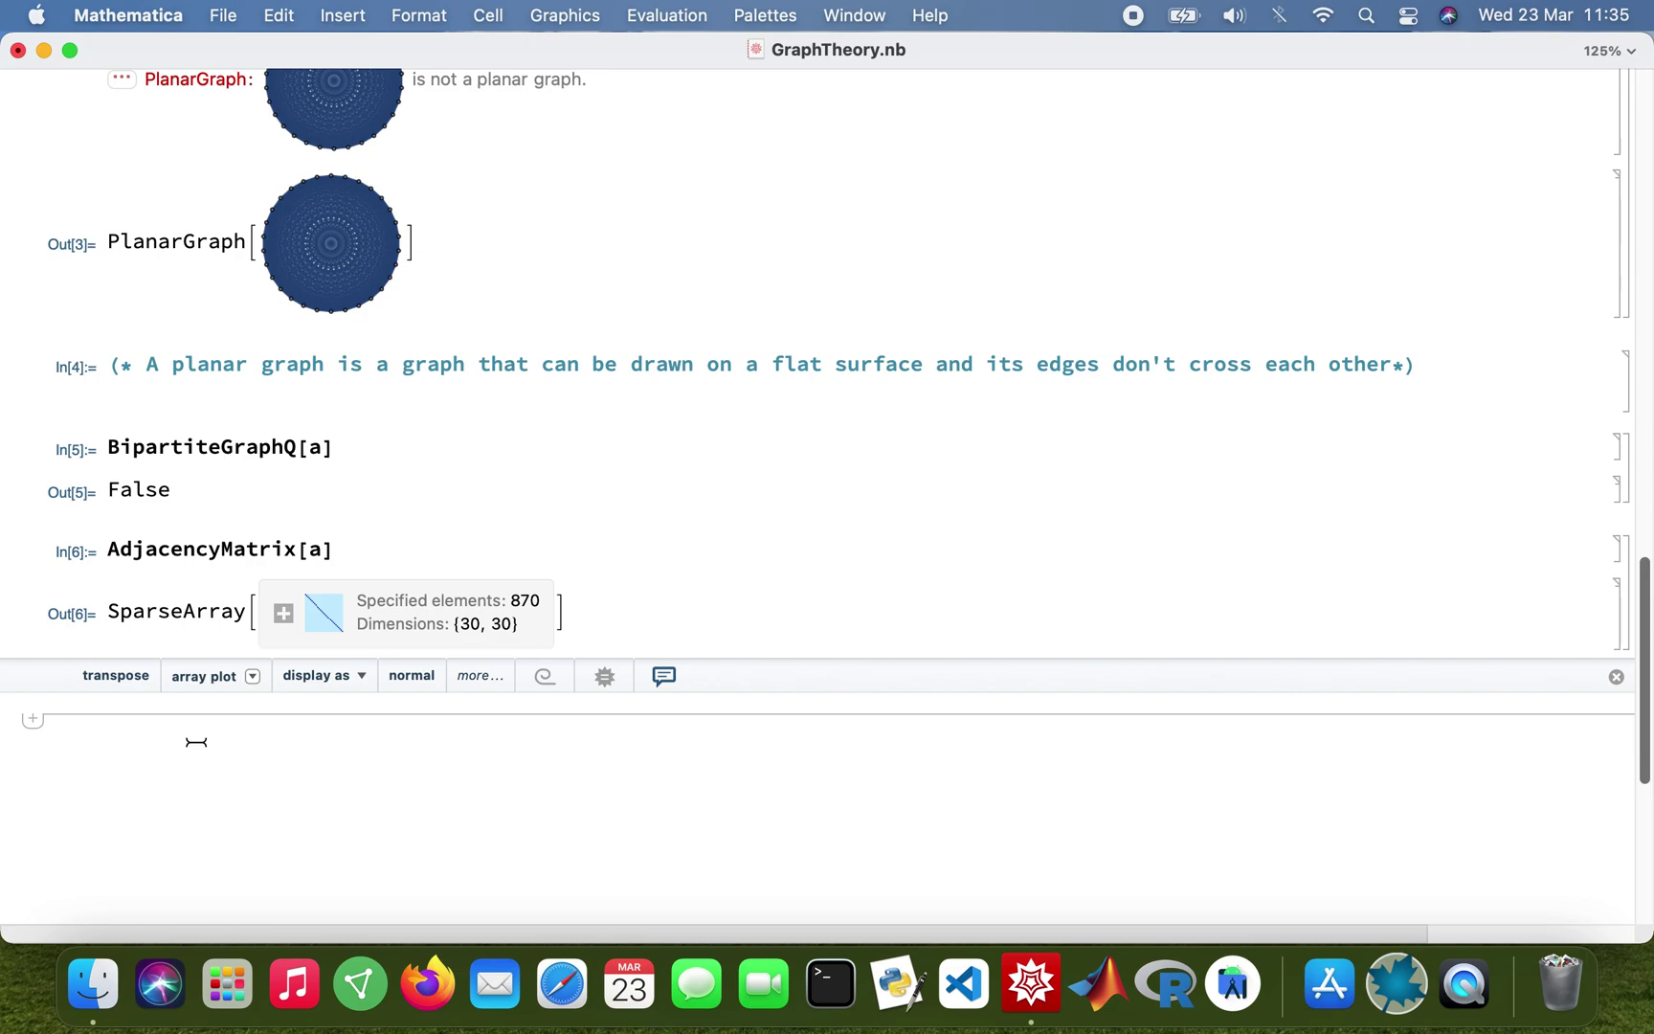
scroll(155, 757, "down", 2)
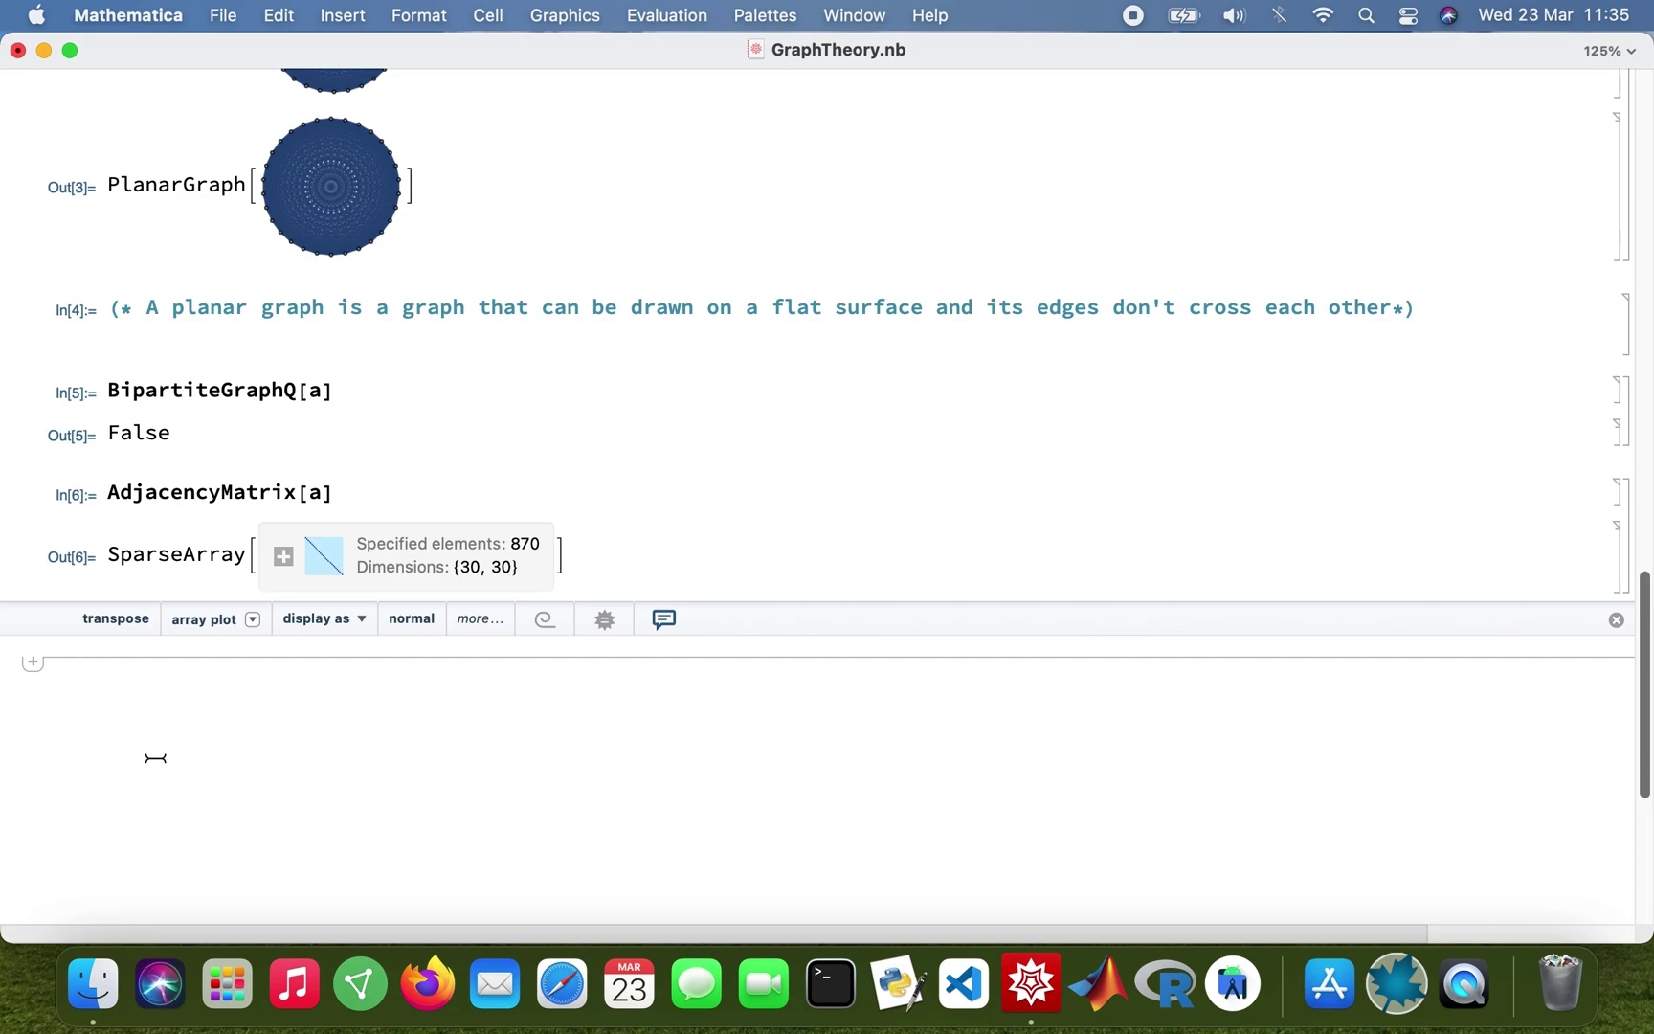
Step: Evaluate b = CompleteGraph[15] and AdjacencyMatrix[b], a 15×15 sparse array with 210 entries
left_click(110, 635)
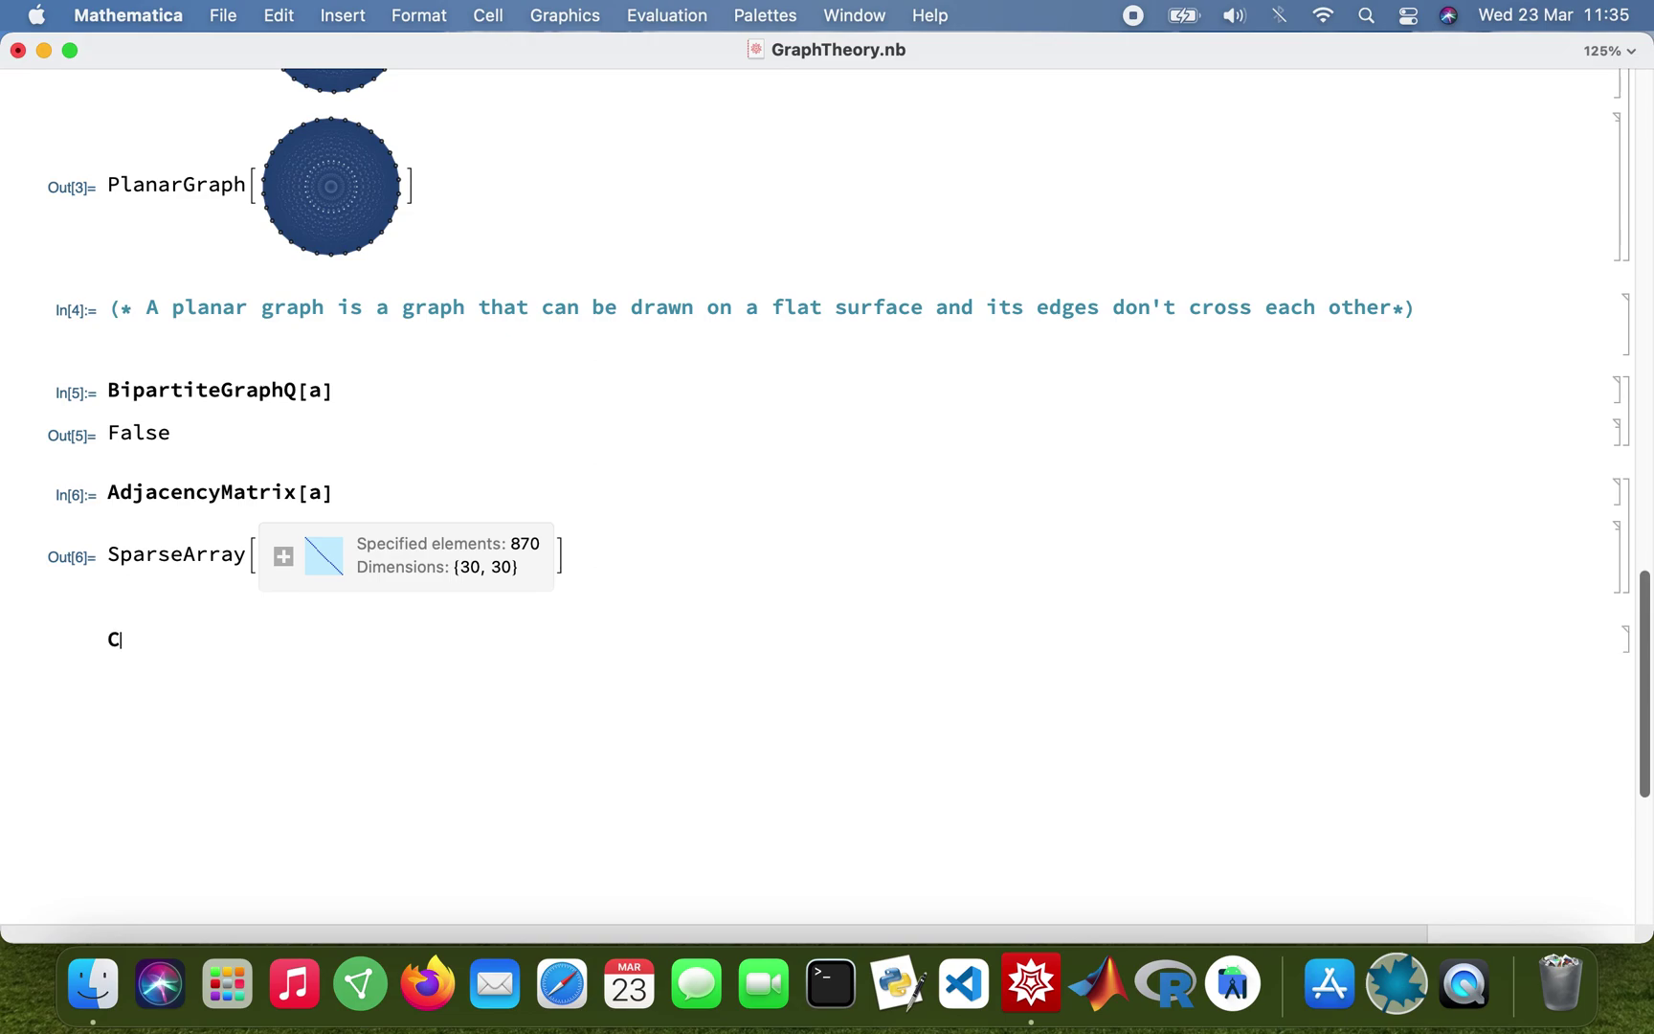
type("b = ")
type("Com")
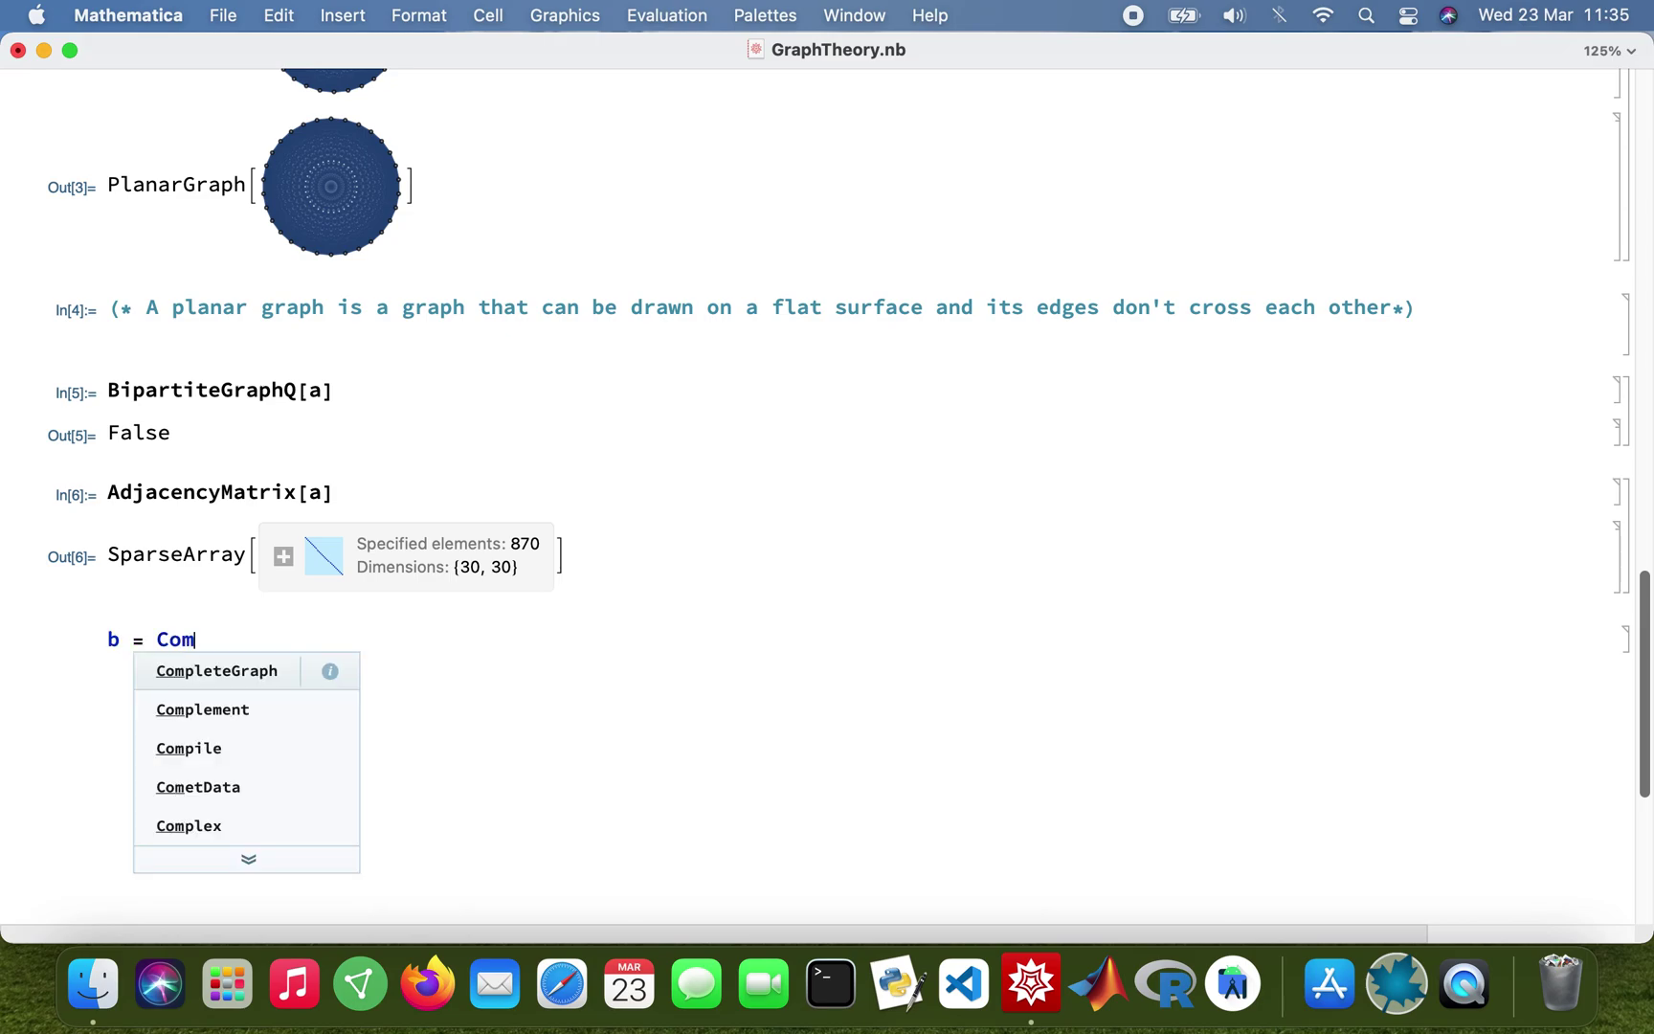
type("p")
key("Return")
type("[")
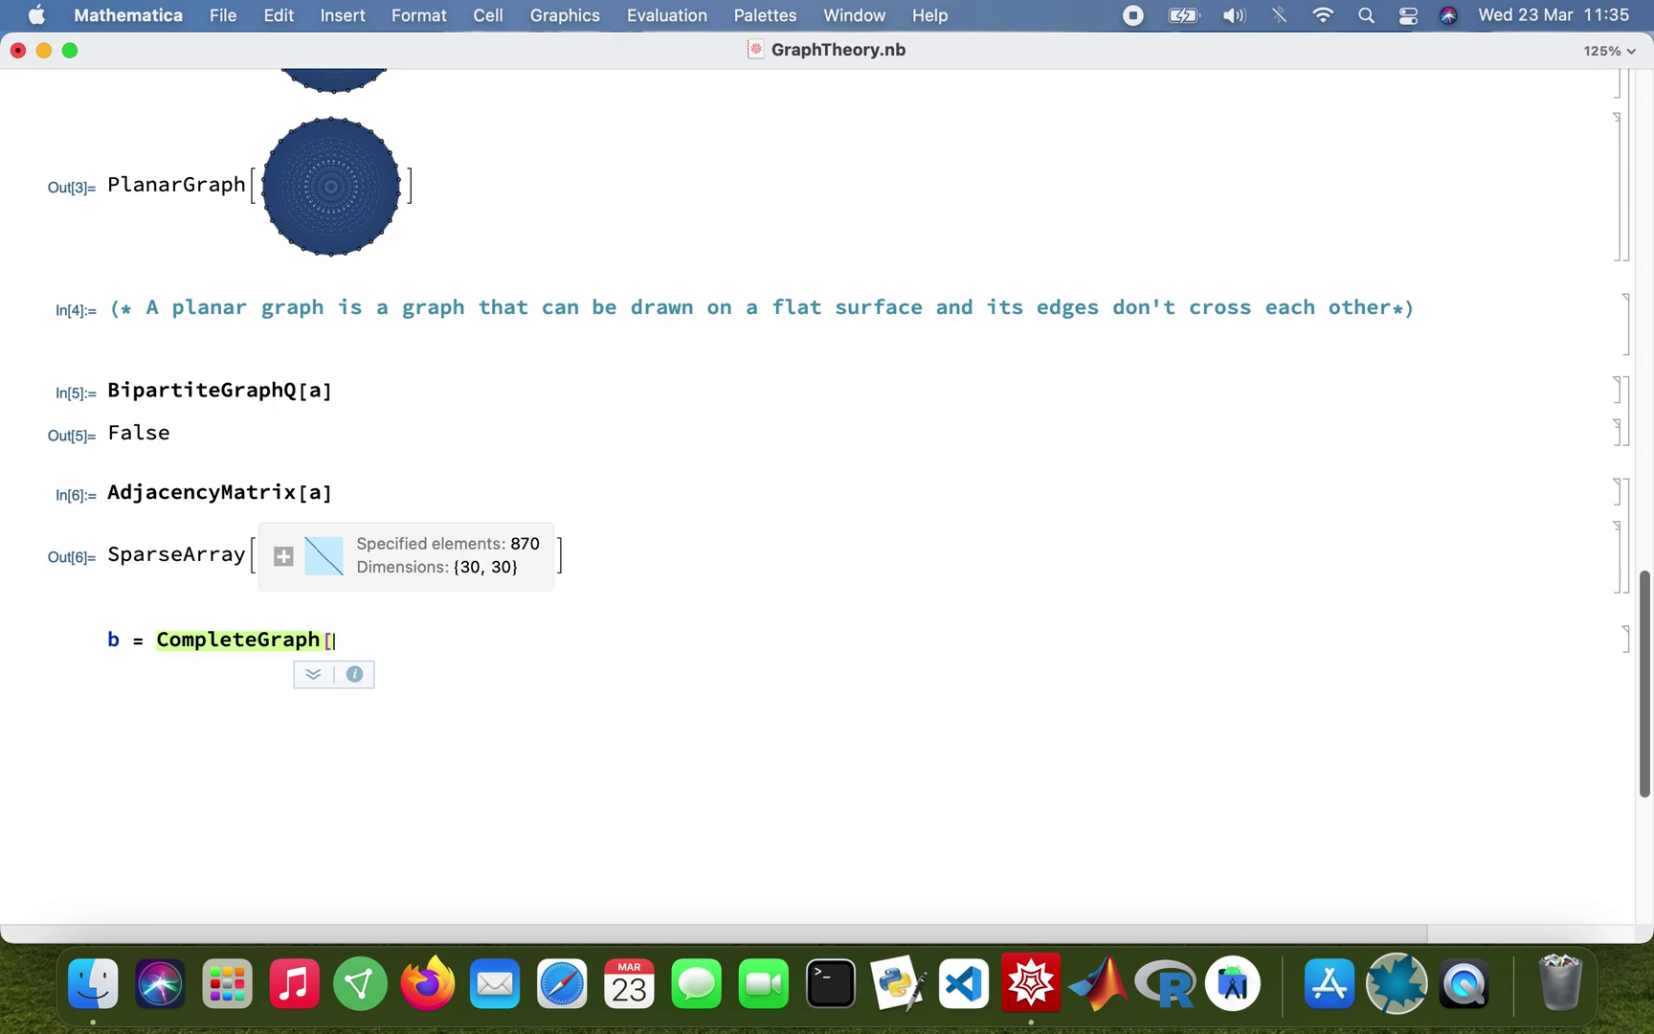
type("1")
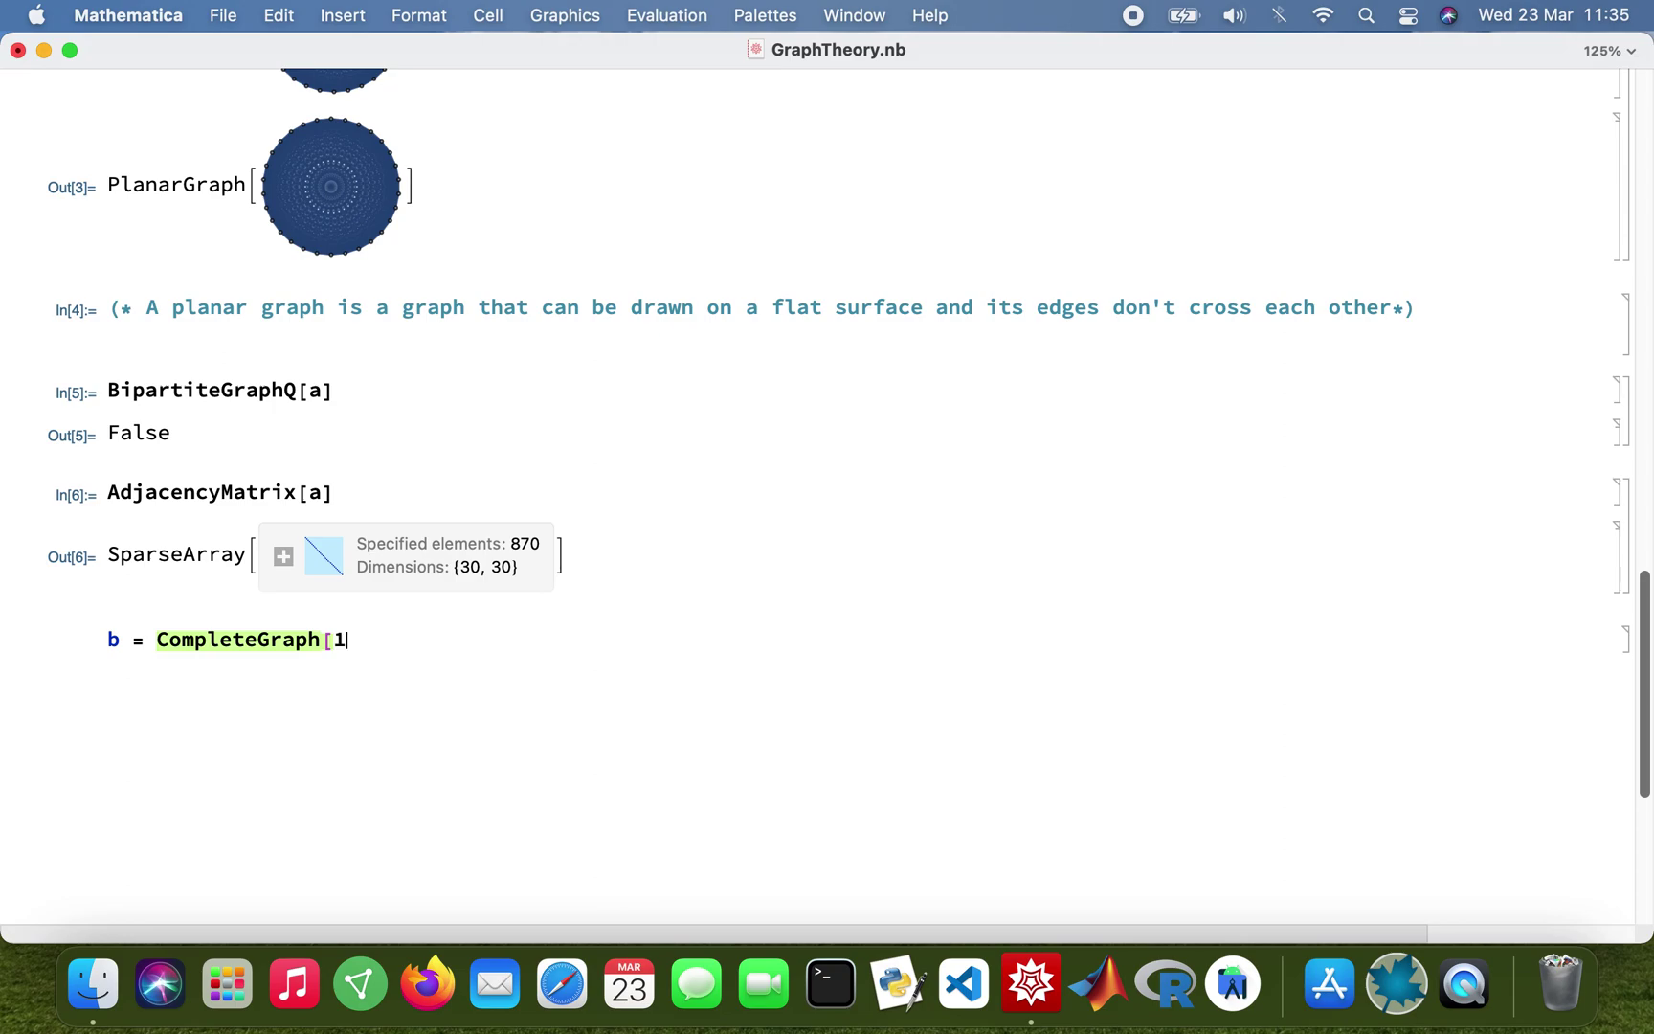
type("5]")
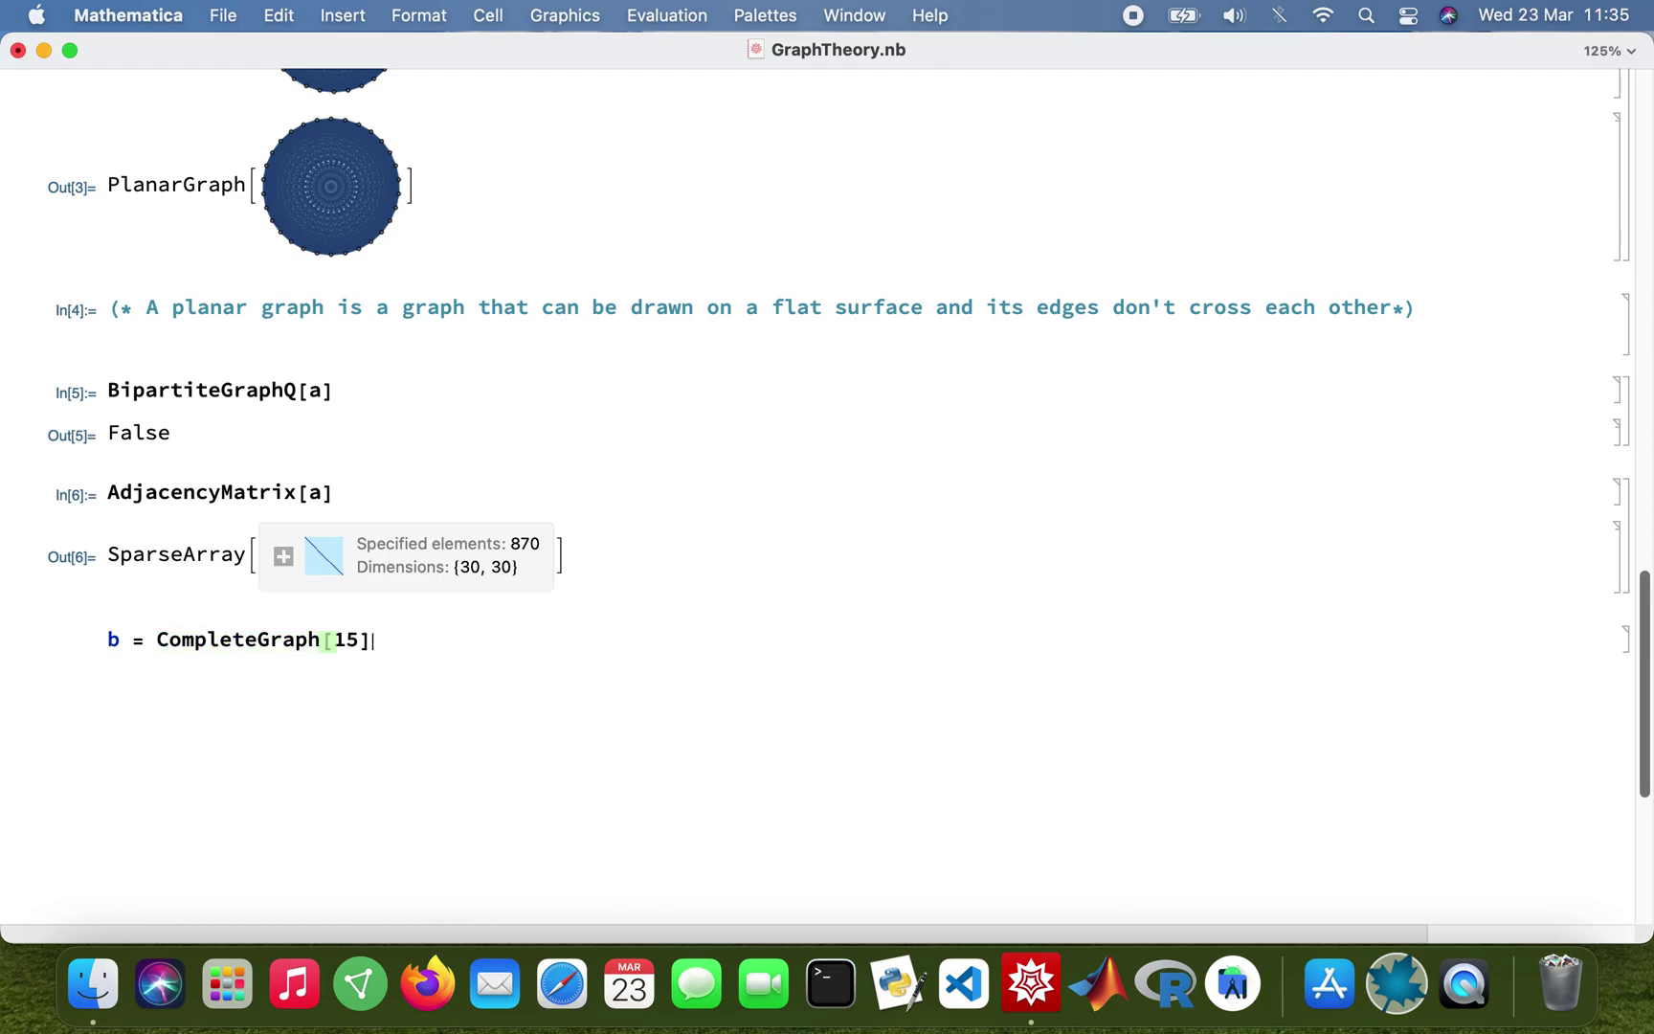
key("shift+Return")
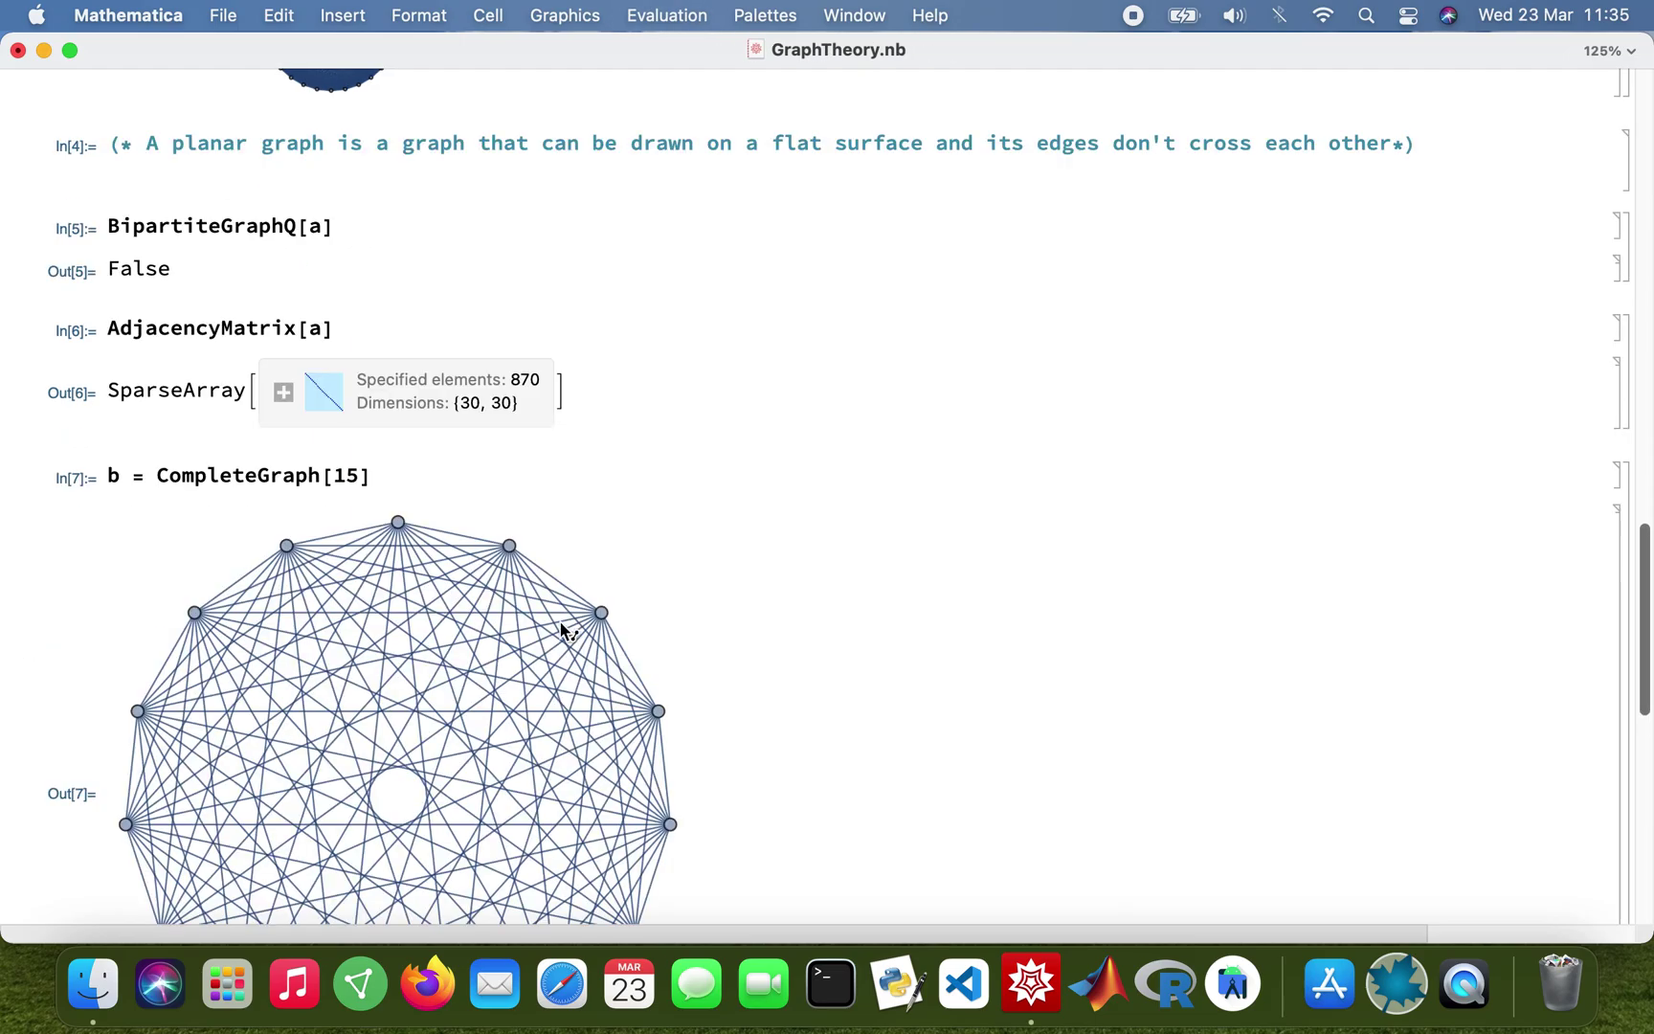
scroll(565, 629, "down", 4)
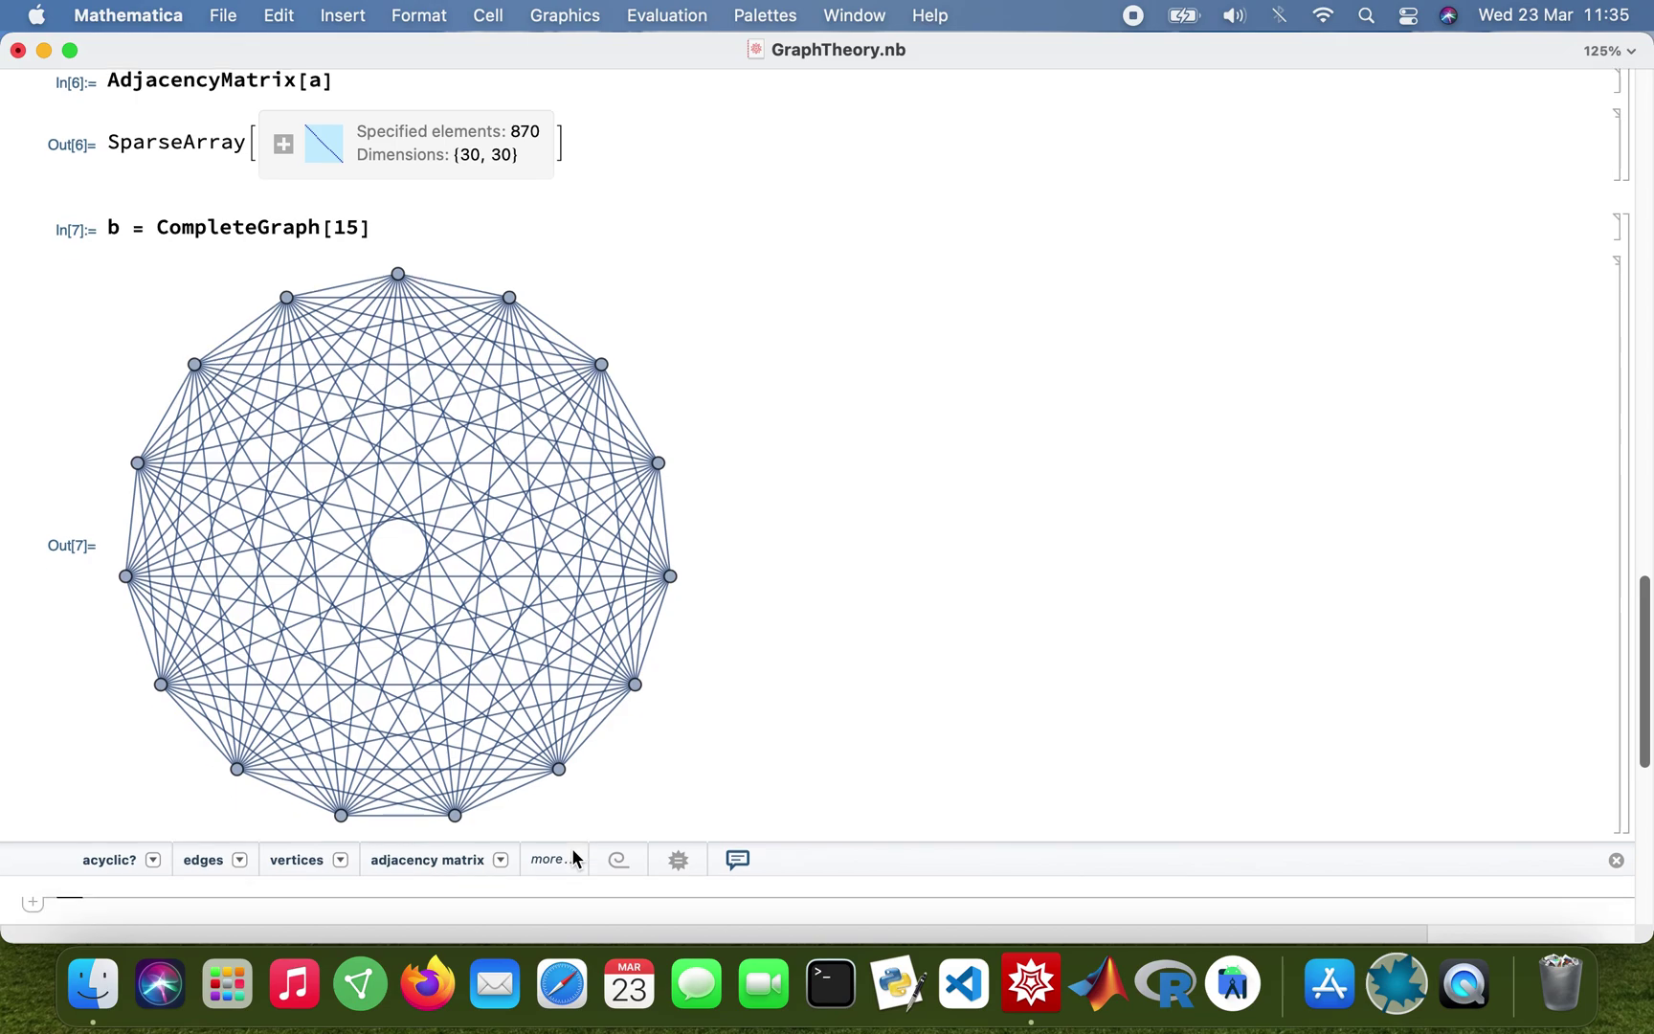
left_click(444, 822)
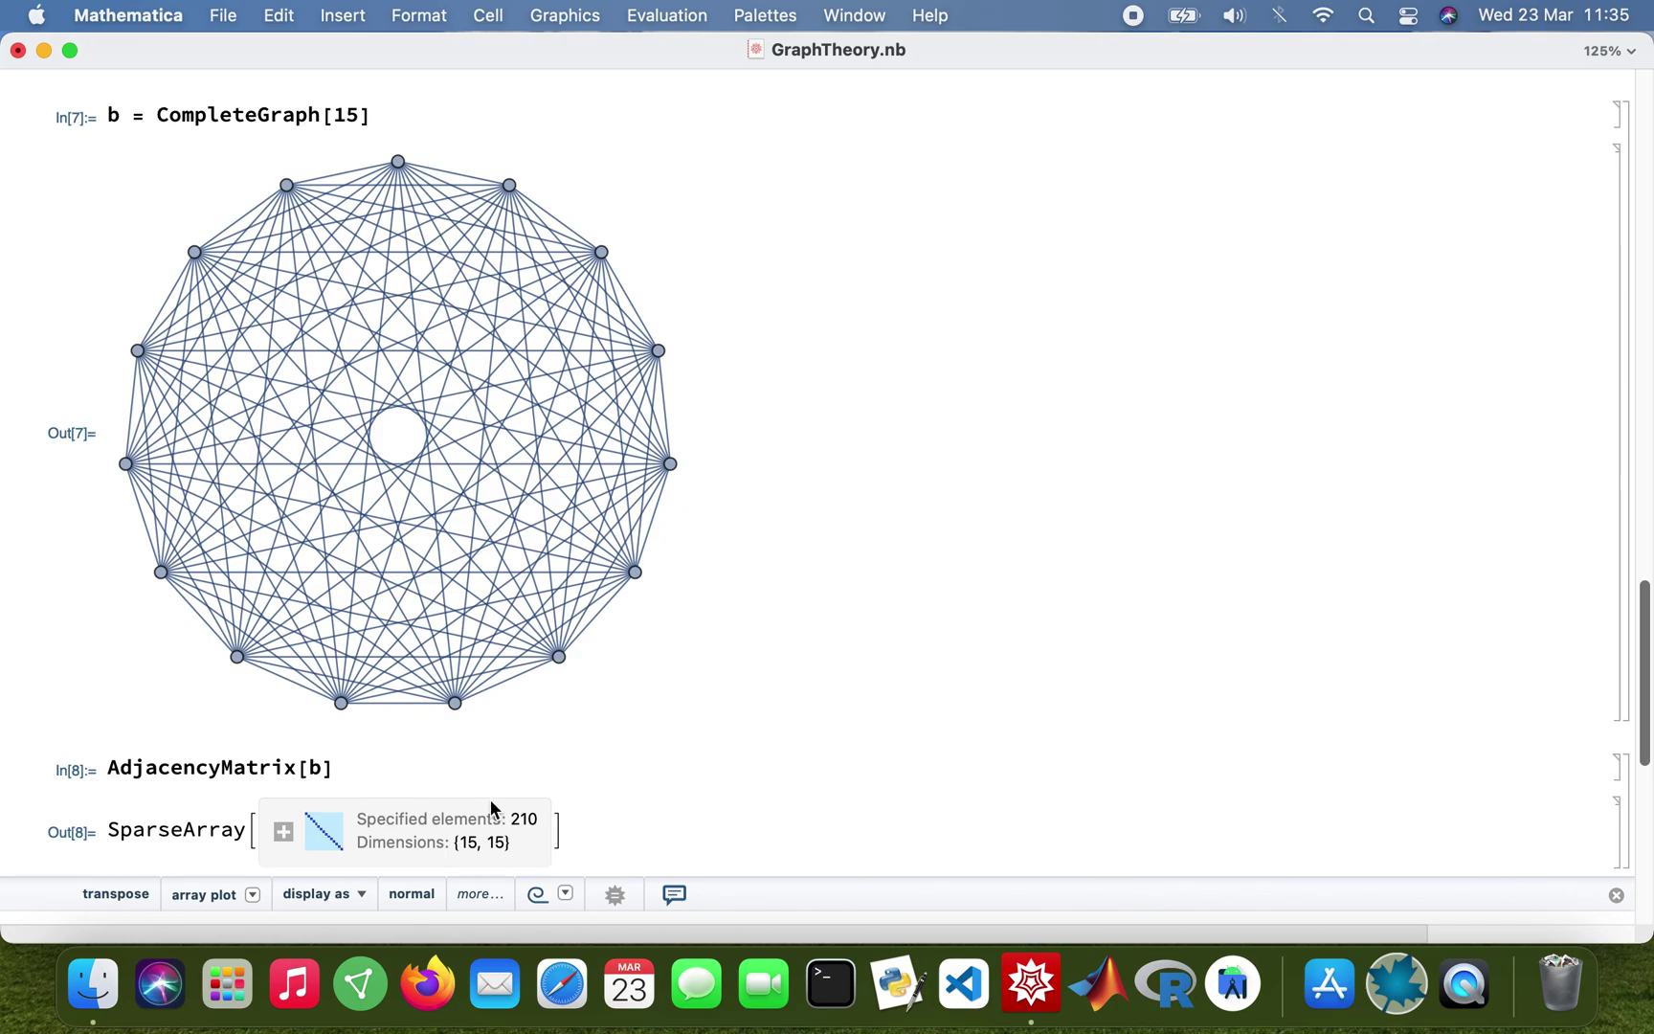
scroll(489, 655, "down", 2)
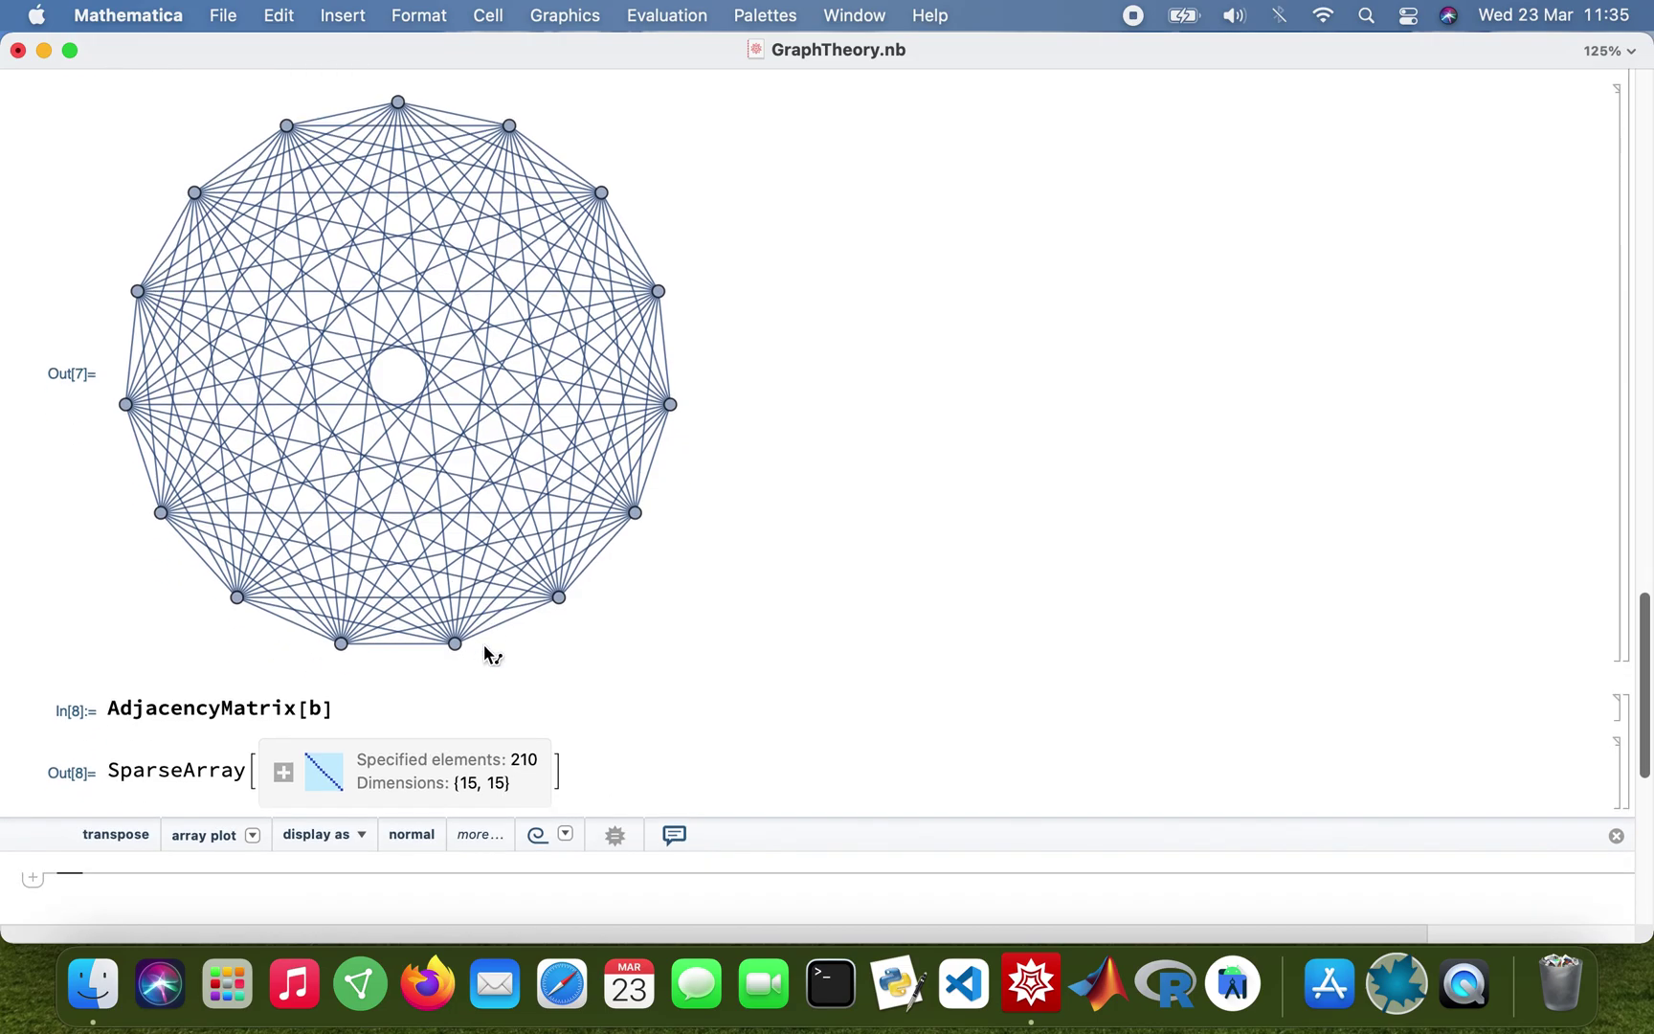
scroll(489, 653, "up", 10)
scroll(489, 654, "up", 1)
scroll(484, 644, "up", 10)
scroll(736, 531, "up", 5)
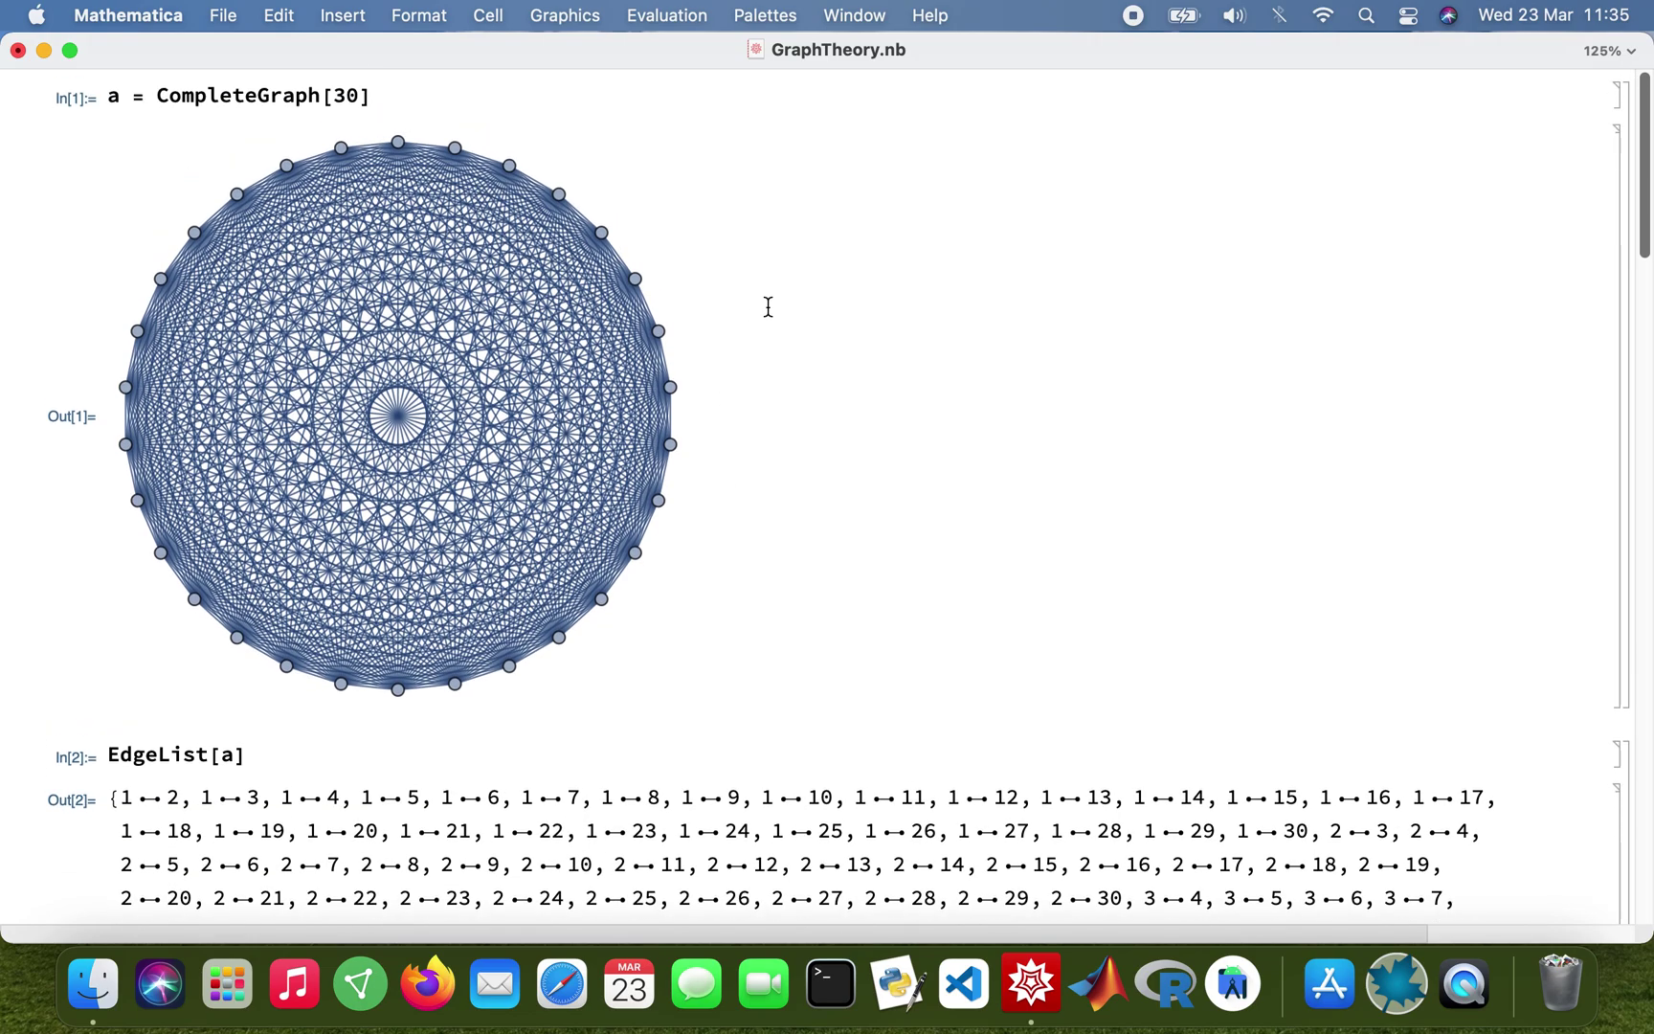
scroll(768, 306, "down", 5)
scroll(768, 306, "down", 10)
scroll(768, 307, "down", 10)
scroll(767, 306, "down", 3)
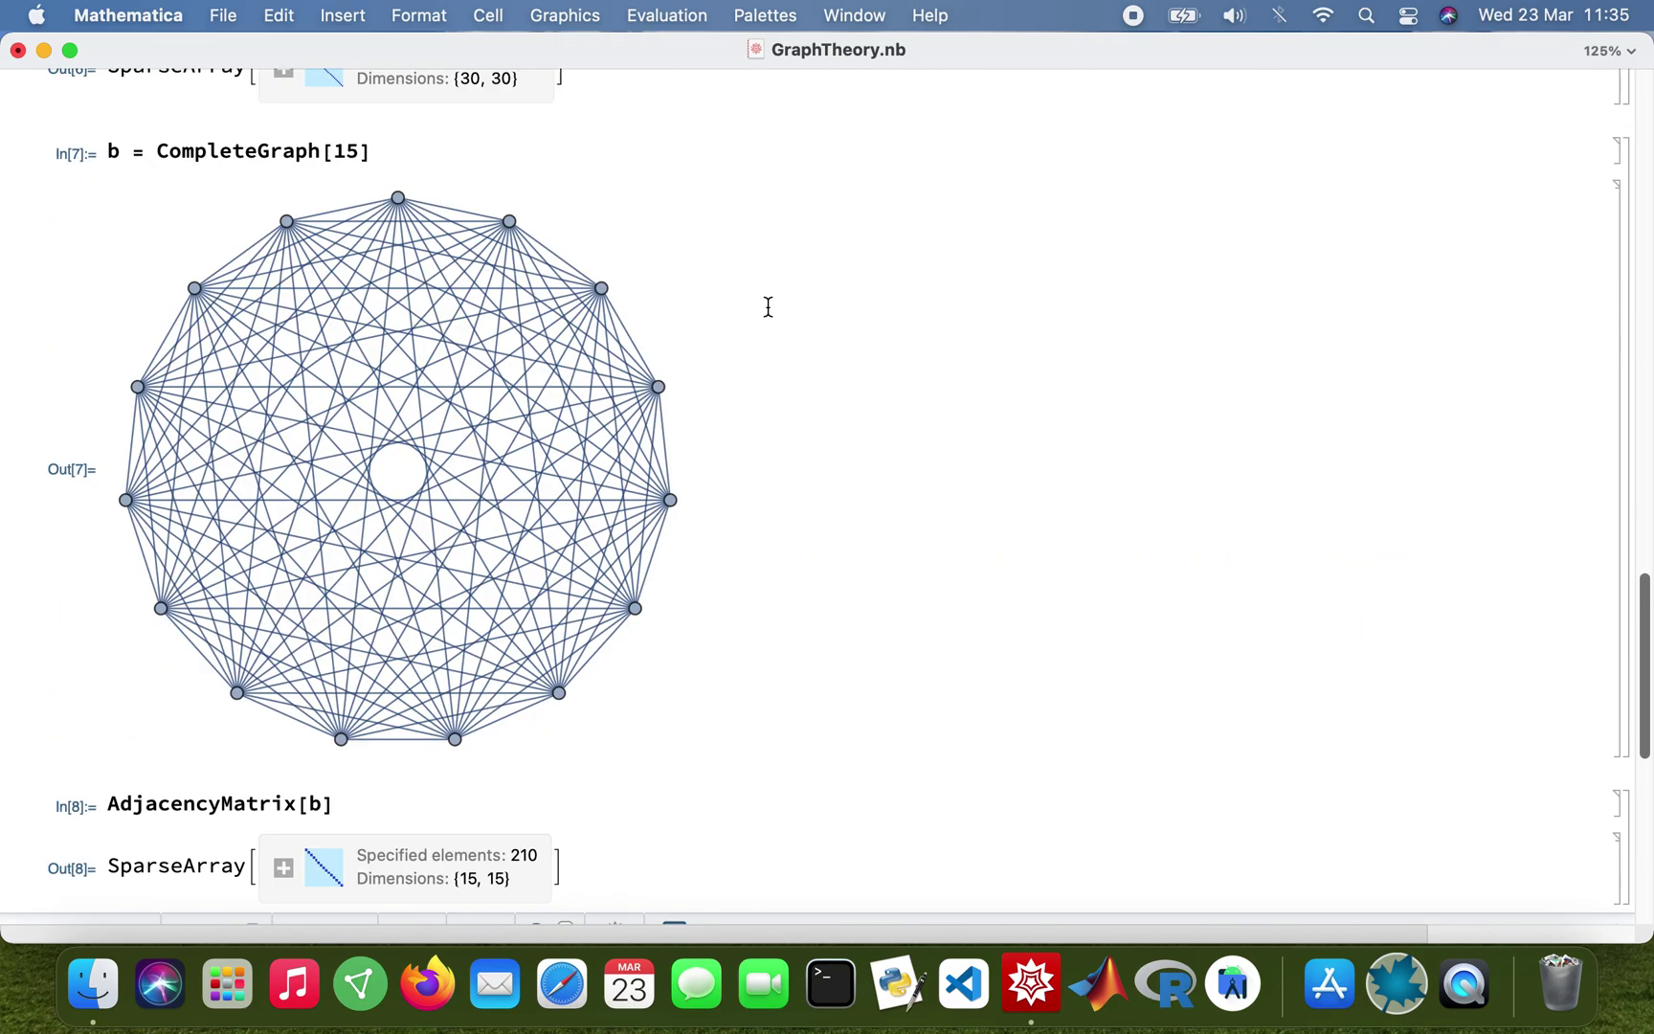
scroll(768, 306, "down", 5)
scroll(768, 307, "down", 1)
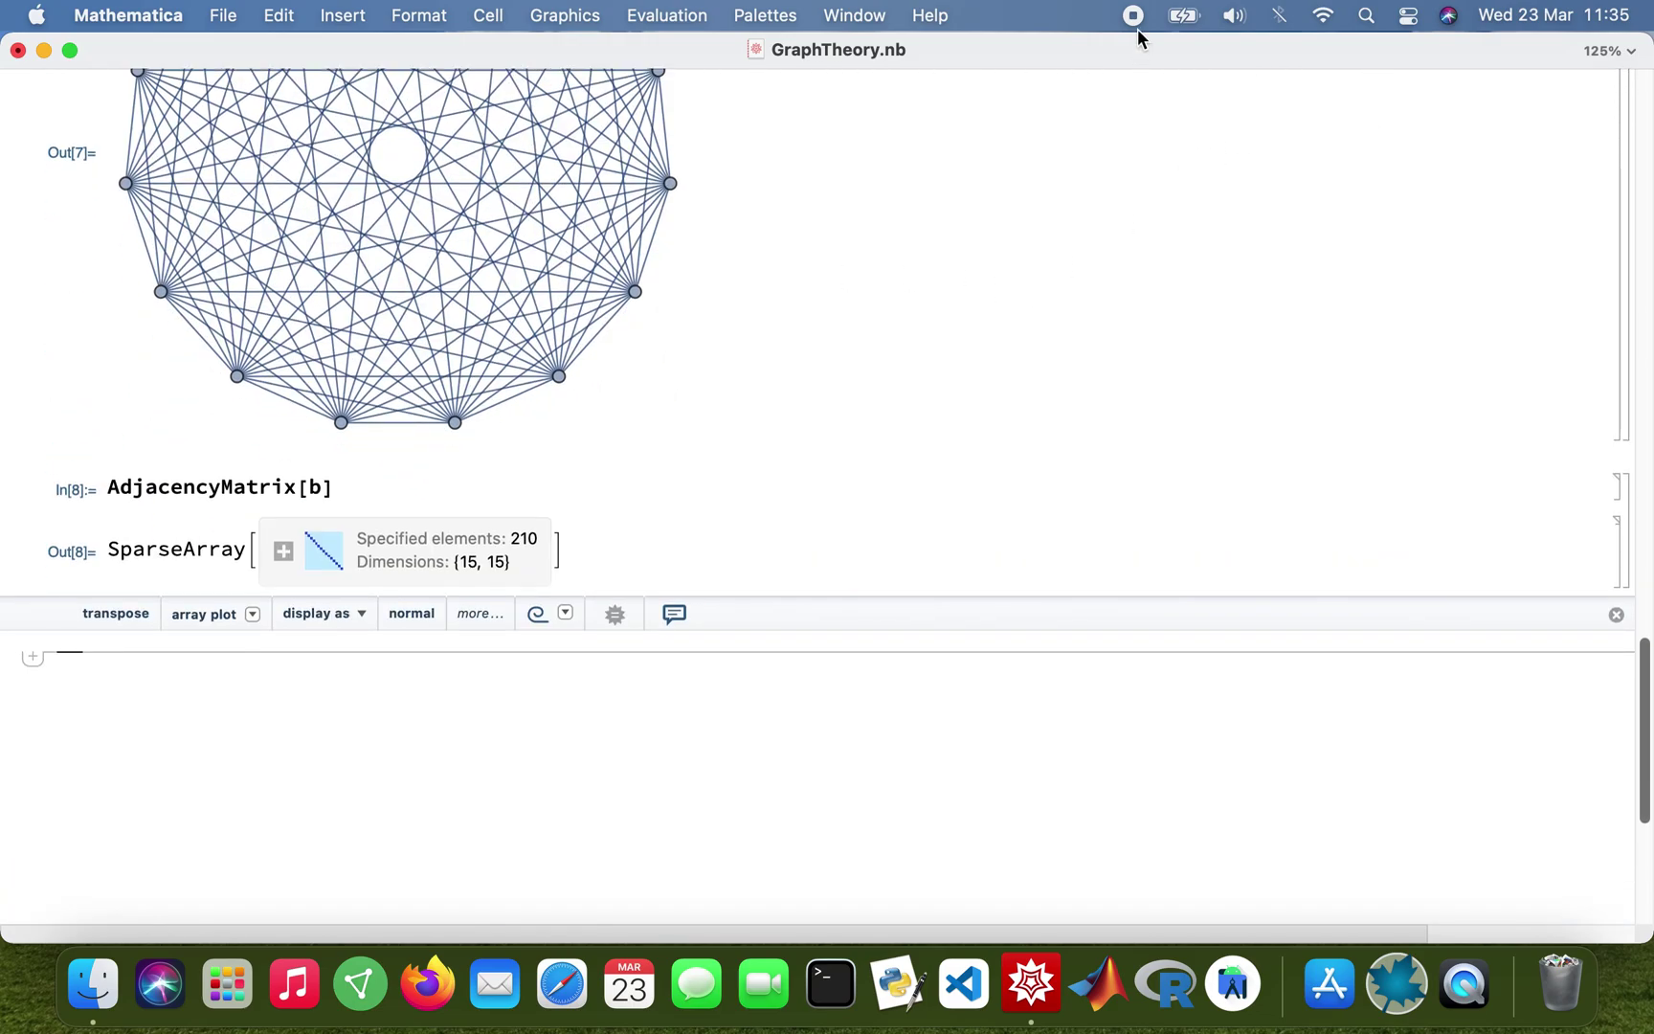